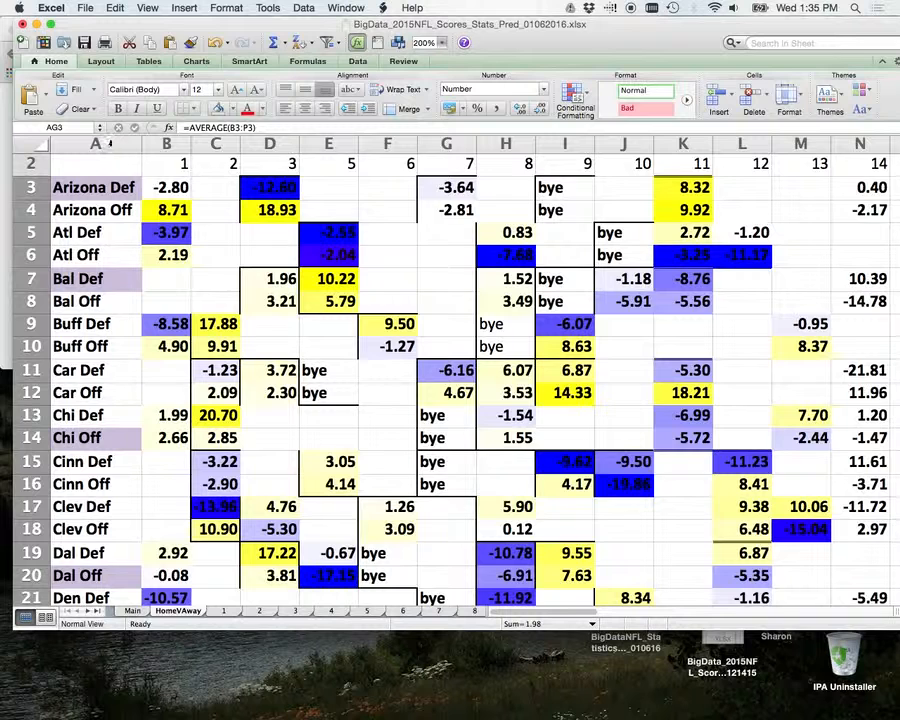
Create a new blank workbook and set its zoom to 150%
click(110, 143)
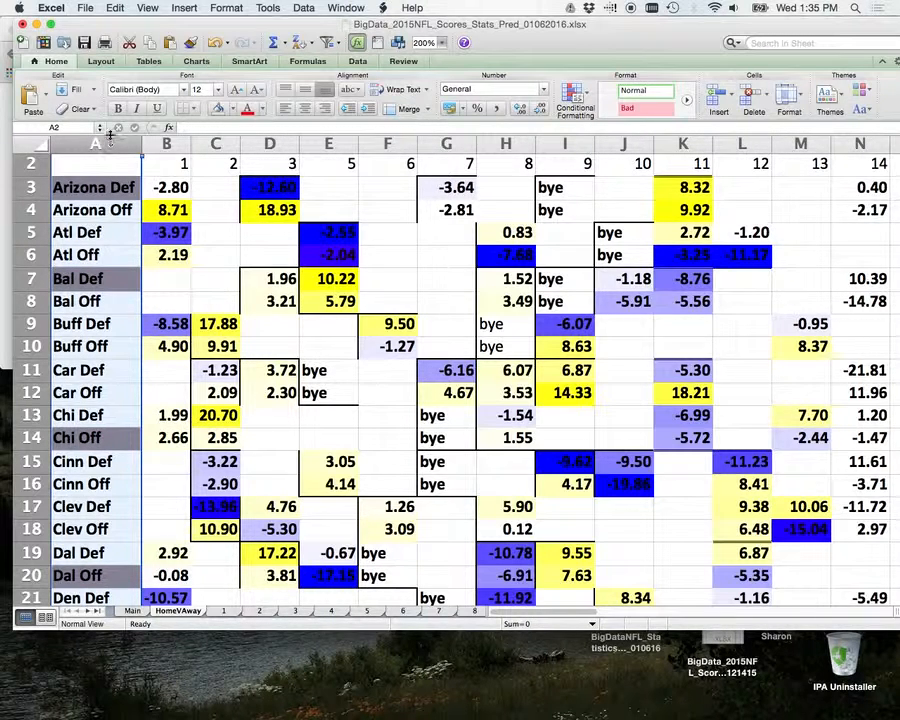
click(274, 189)
click(84, 7)
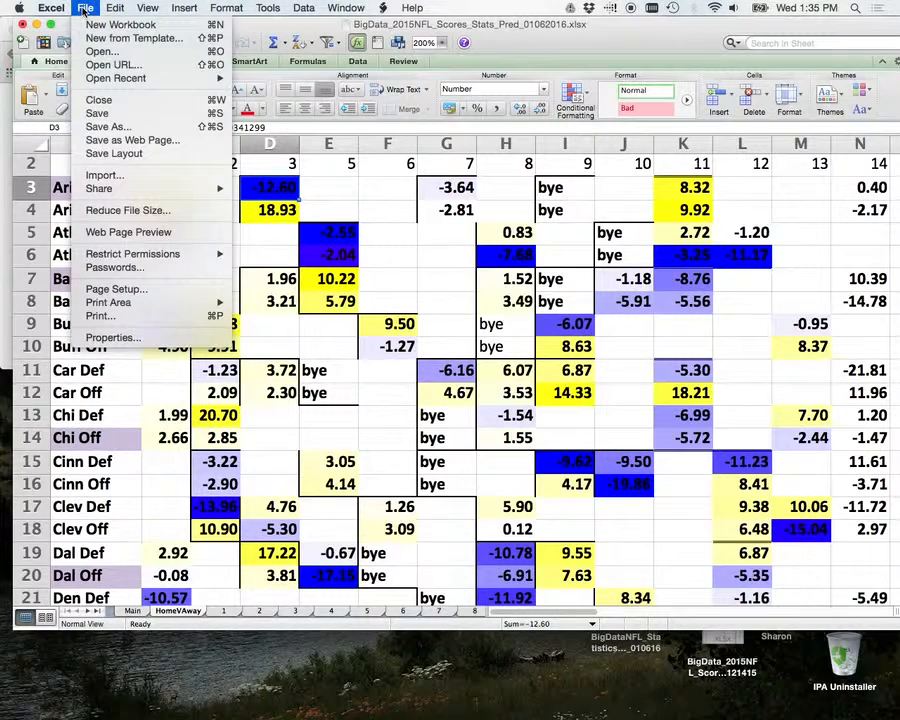
click(88, 25)
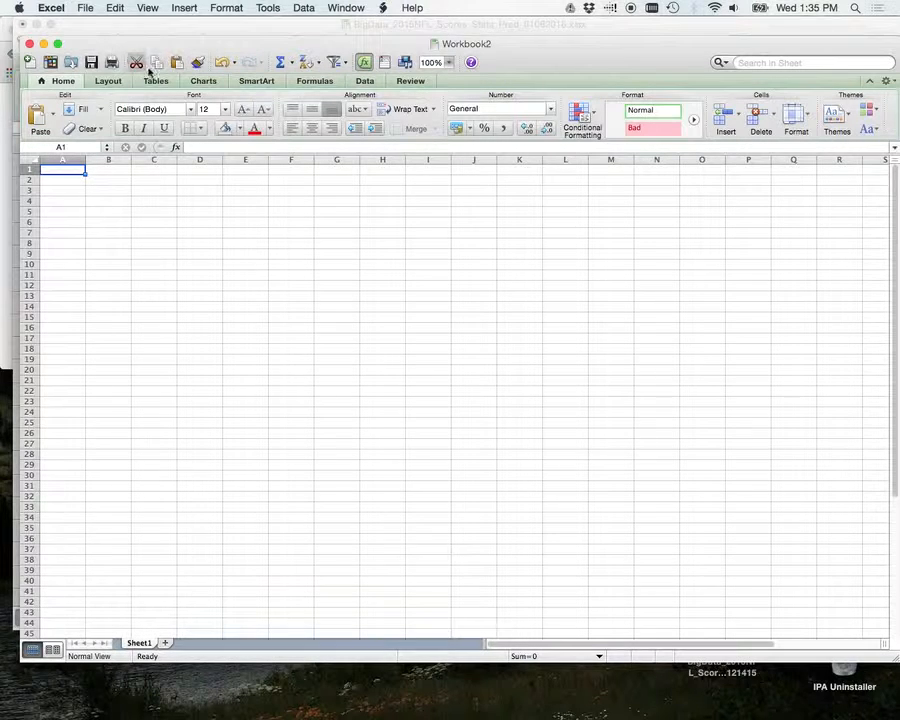
click(449, 62)
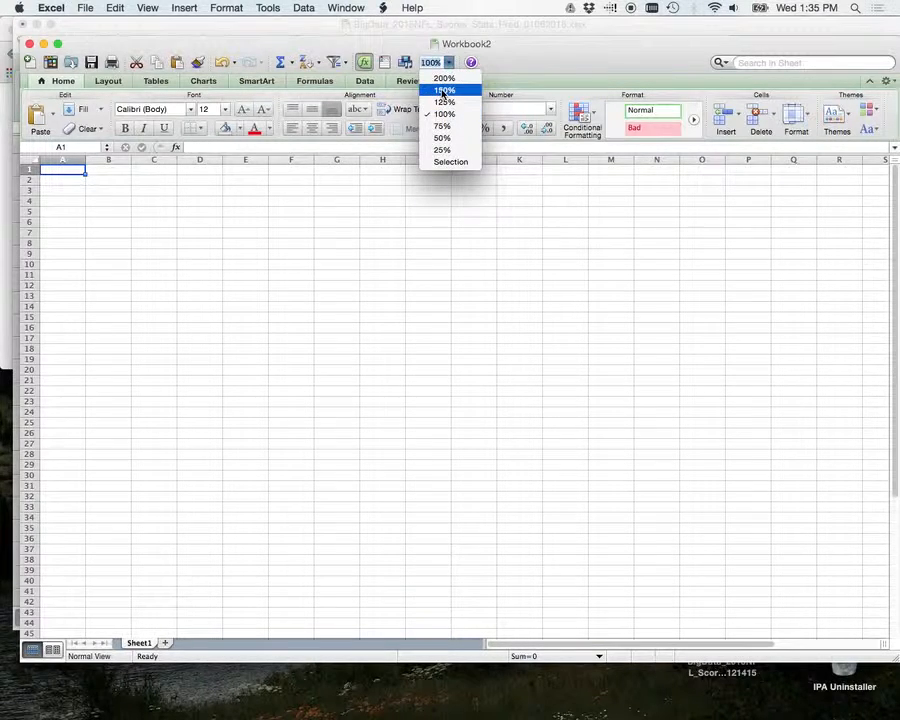
click(443, 90)
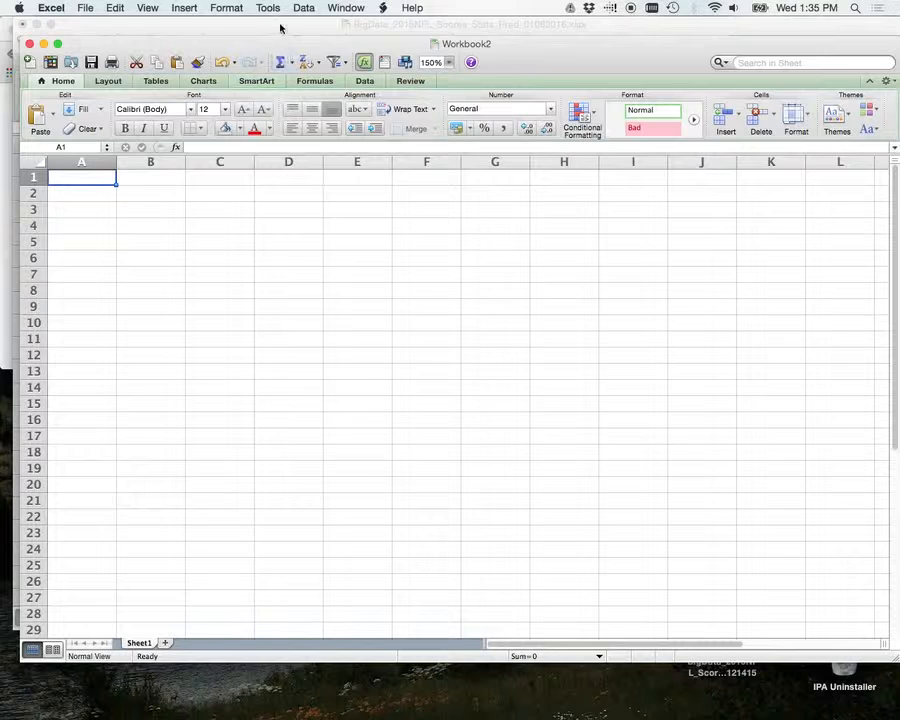
In the NFL scores workbook's HomeVAway sheet, copy the team name column A together with columns AG to AJ, from home average through Ttest
click(86, 8)
click(339, 478)
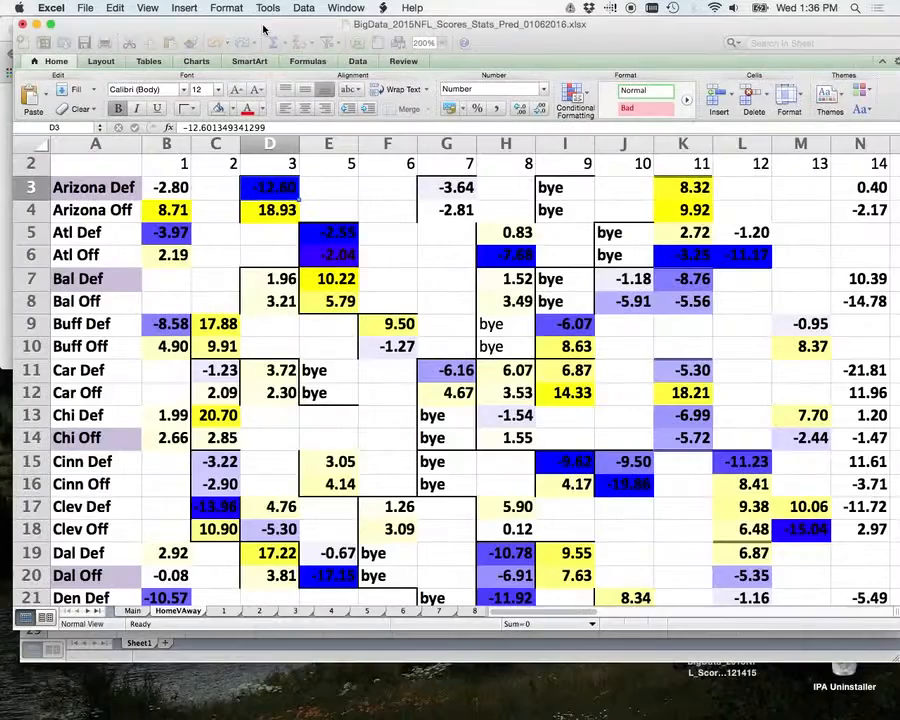
click(264, 32)
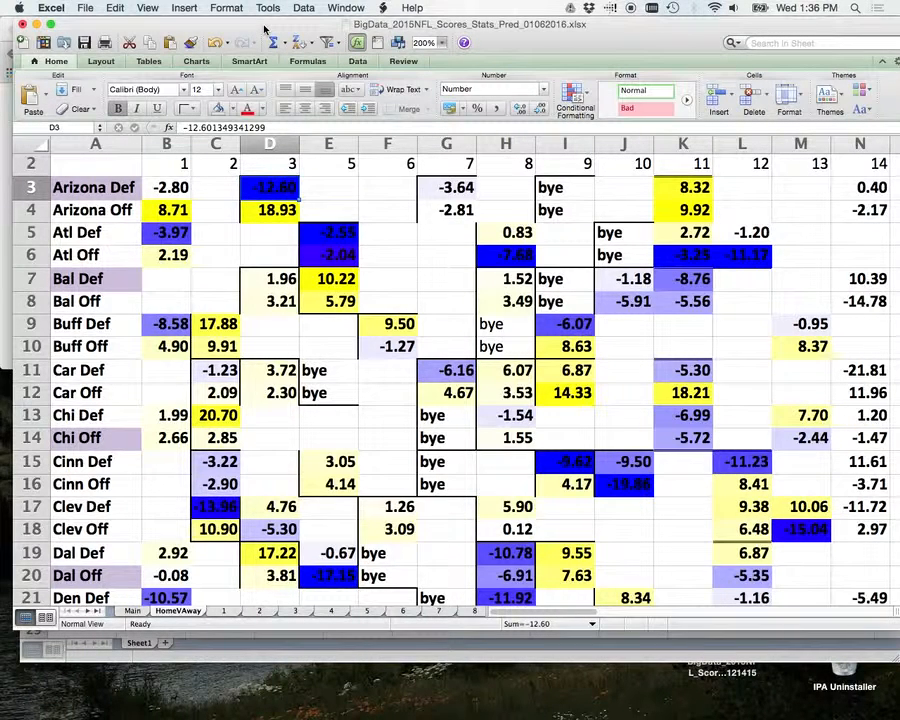
click(120, 141)
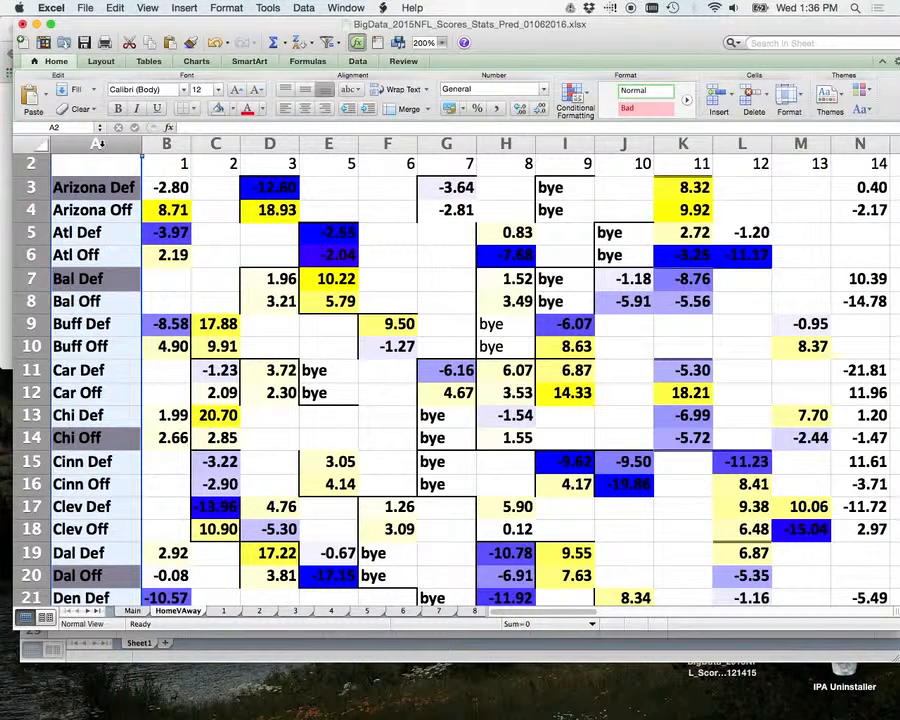
scroll(381, 325, right, 10)
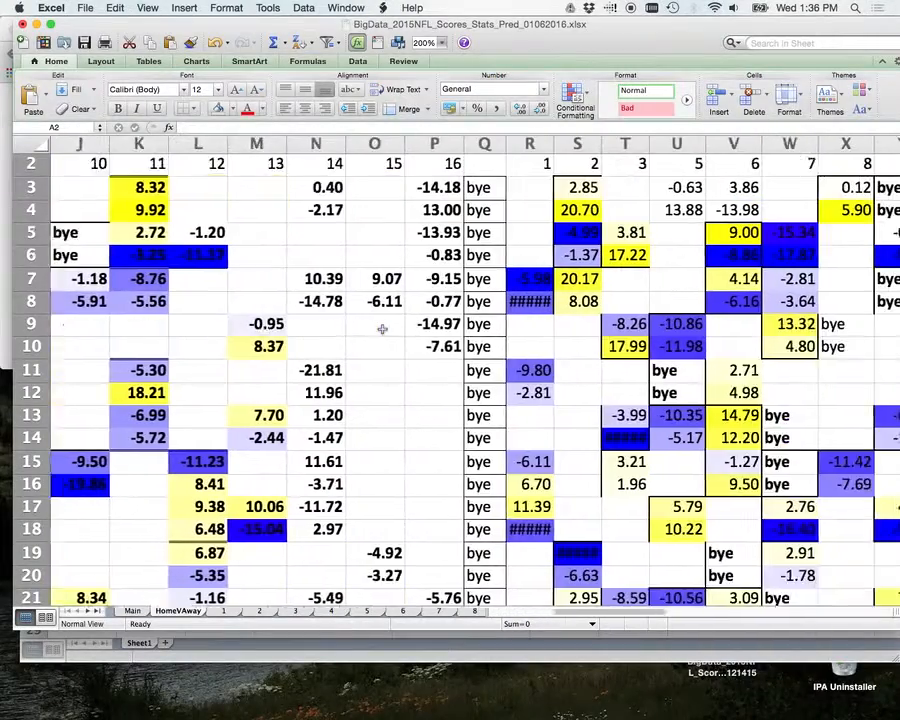
scroll(381, 329, right, 10)
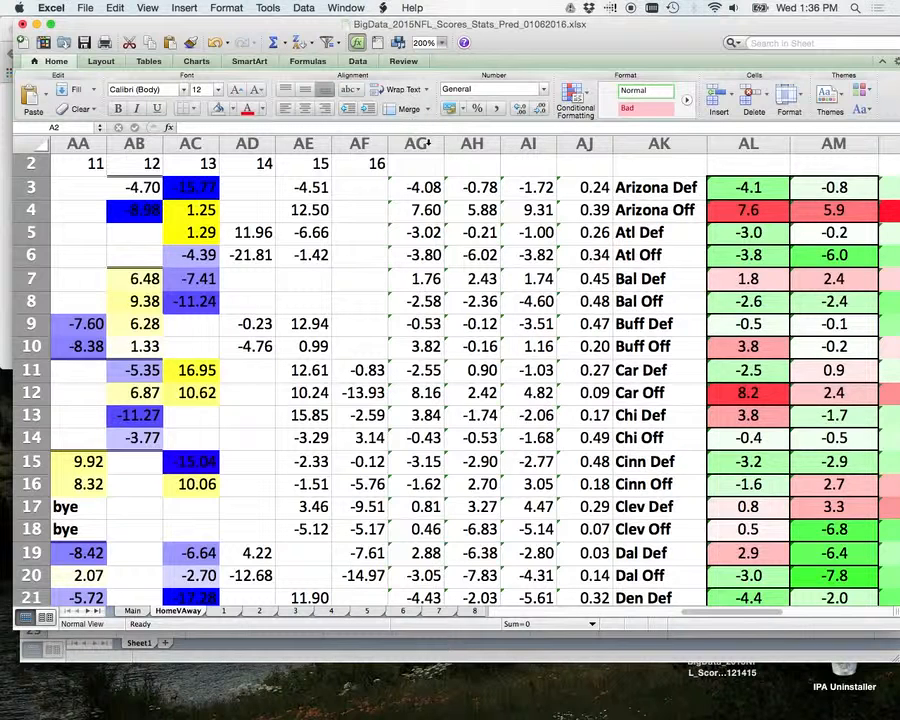
drag(425, 143, 597, 144)
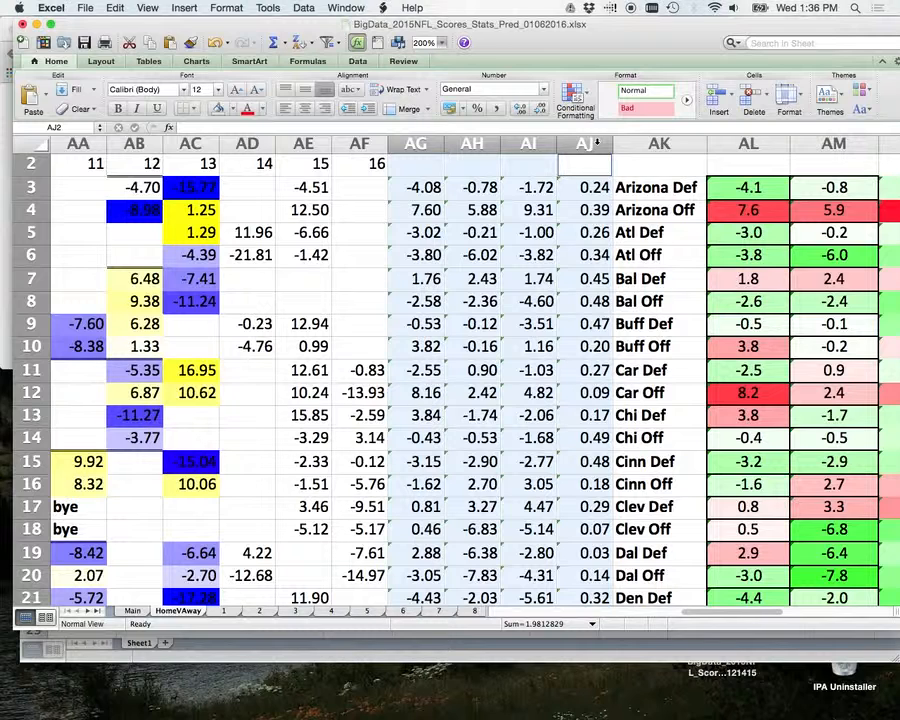
scroll(597, 144, up, 1)
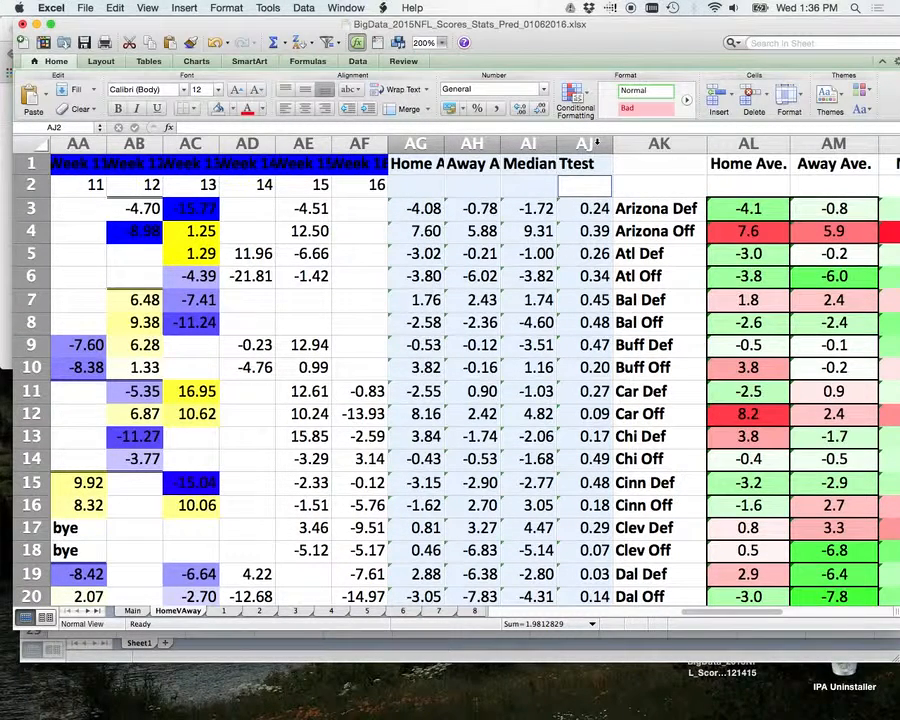
key(super+c)
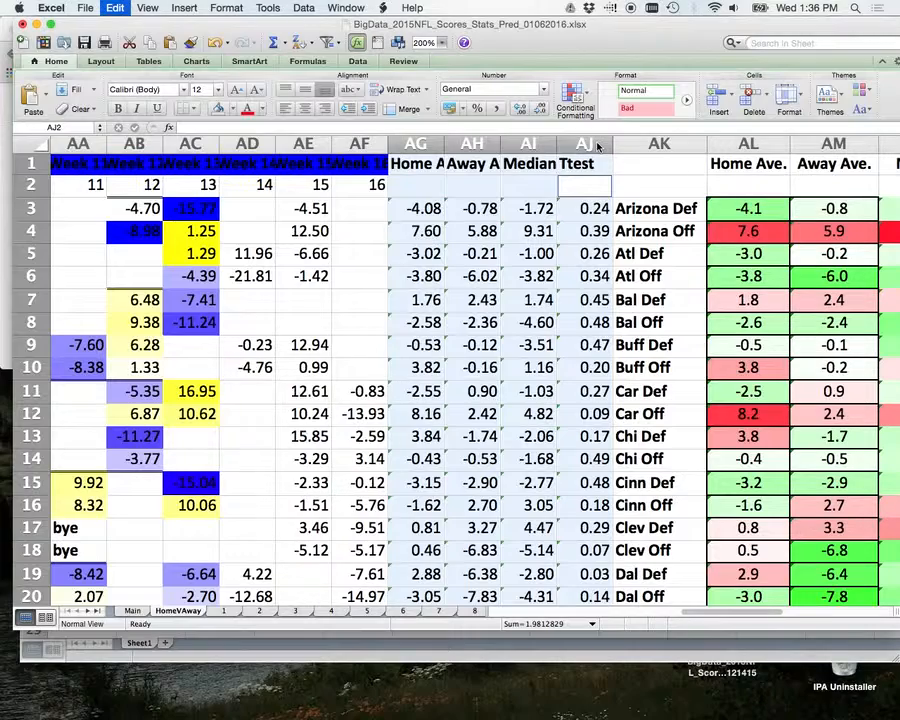
Paste the copied columns into the new workbook starting at cell A1
drag(610, 26, 555, 115)
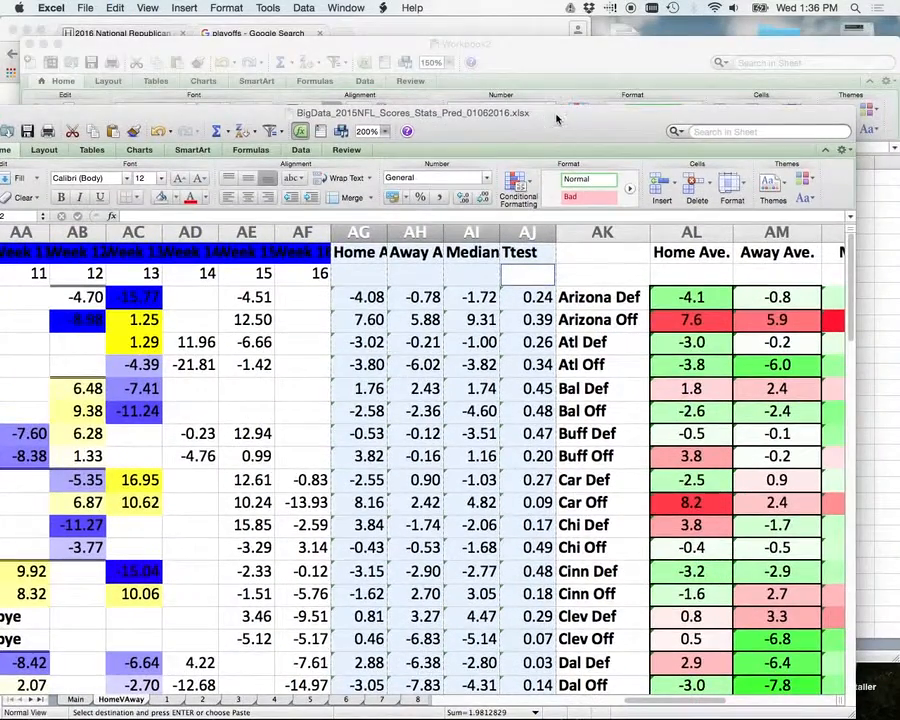
click(556, 45)
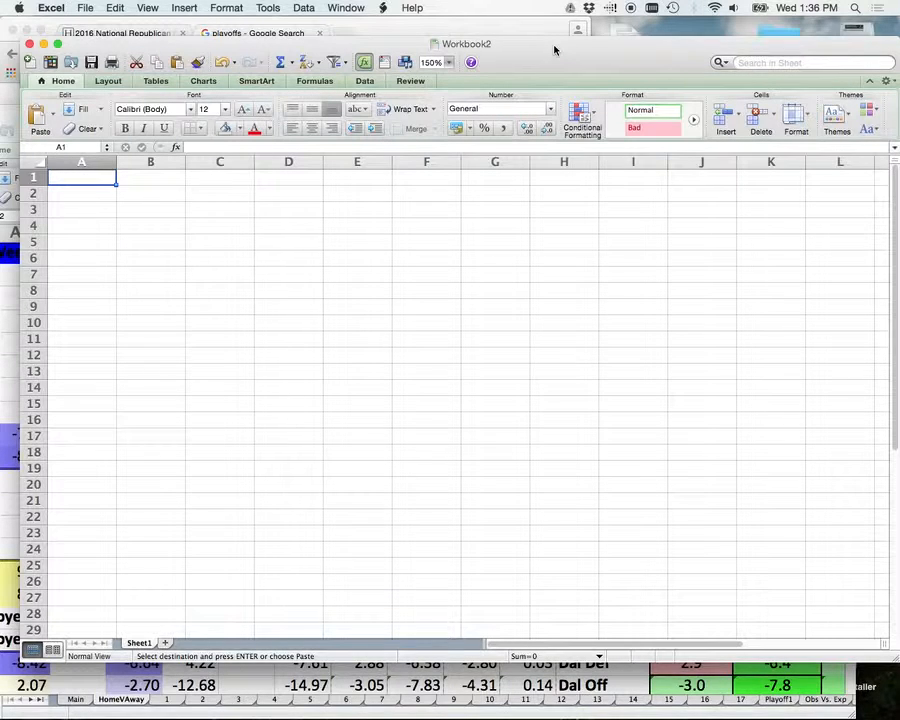
key(super+v)
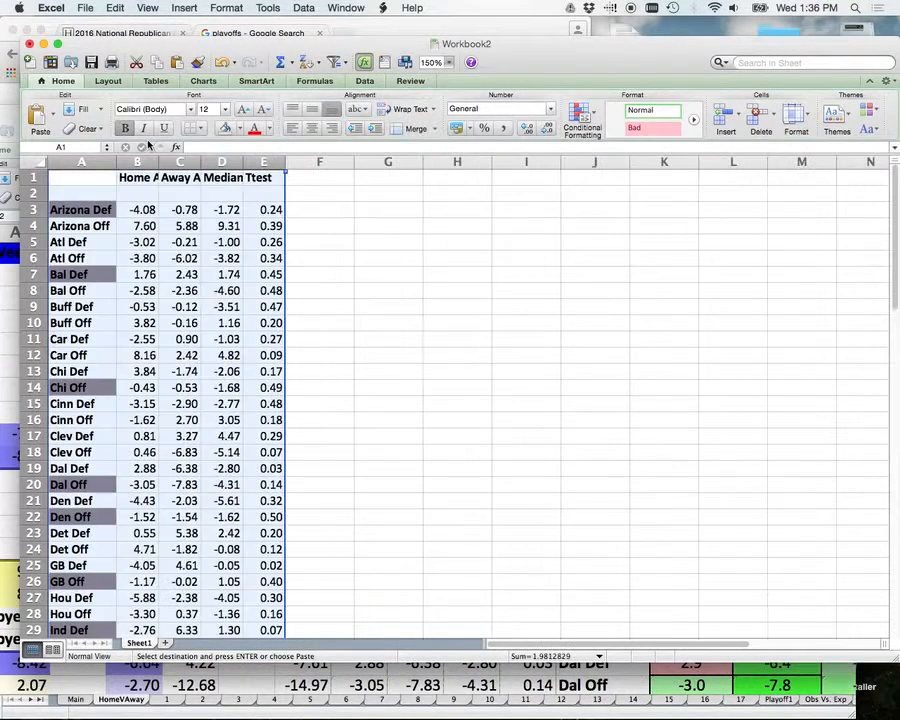
click(400, 385)
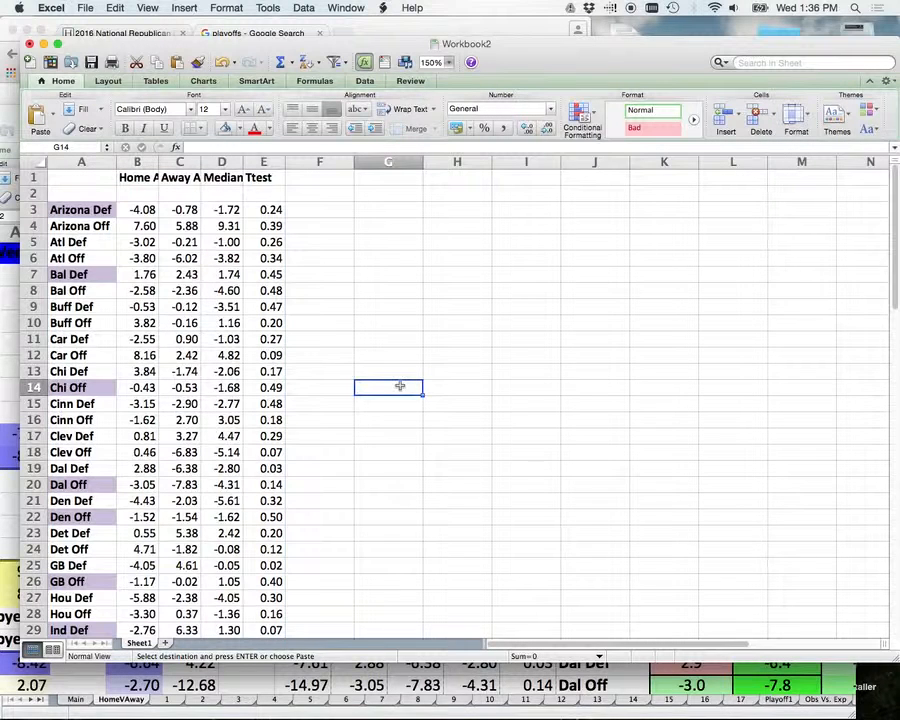
Try sorting the team rows by the Ttest column in ascending order, and undo the sort
click(264, 210)
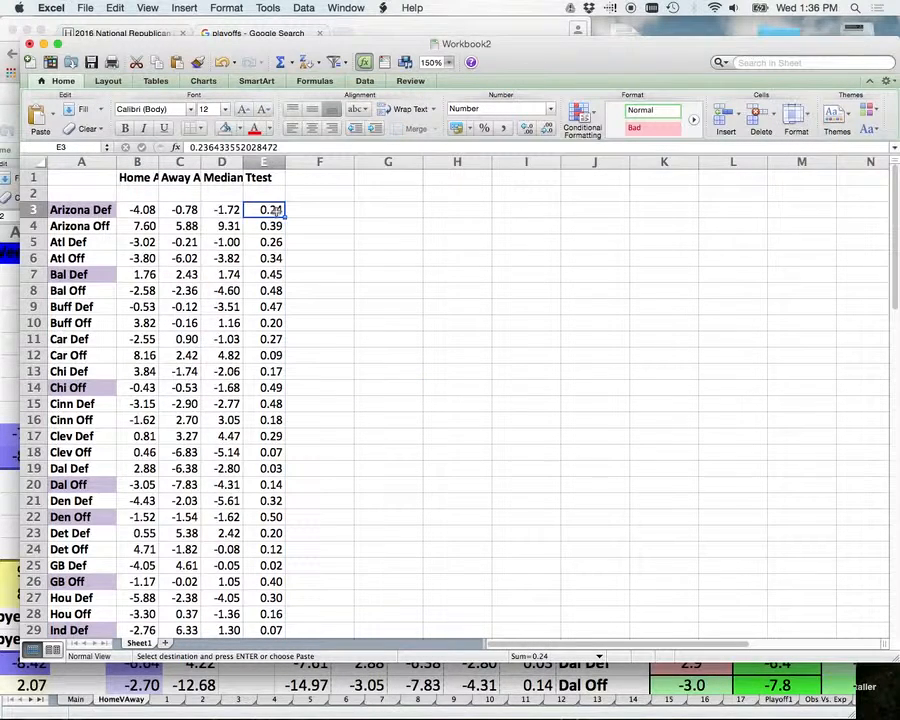
click(350, 371)
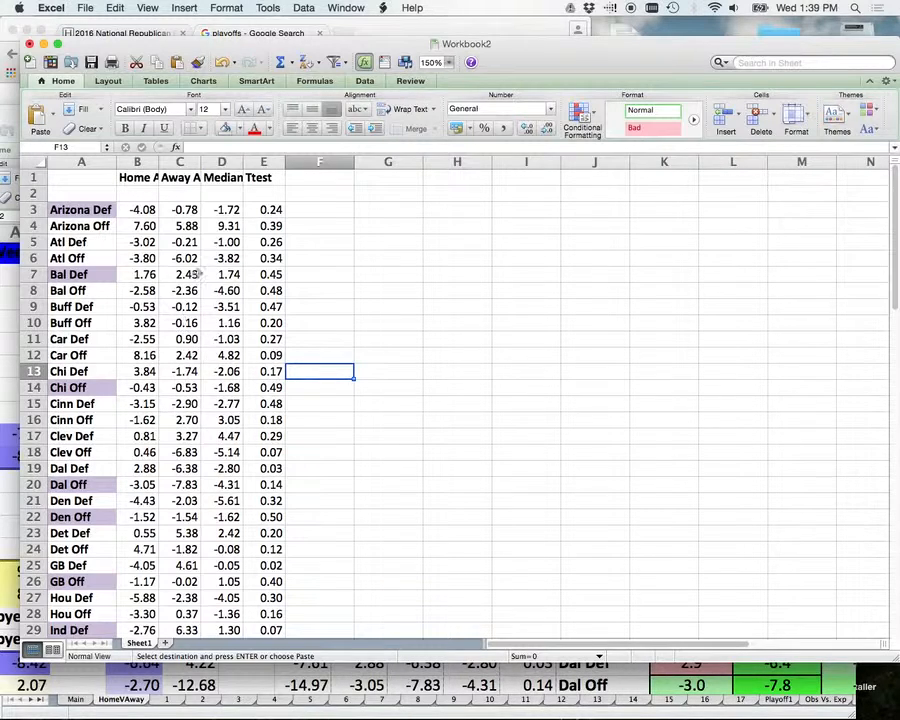
click(272, 210)
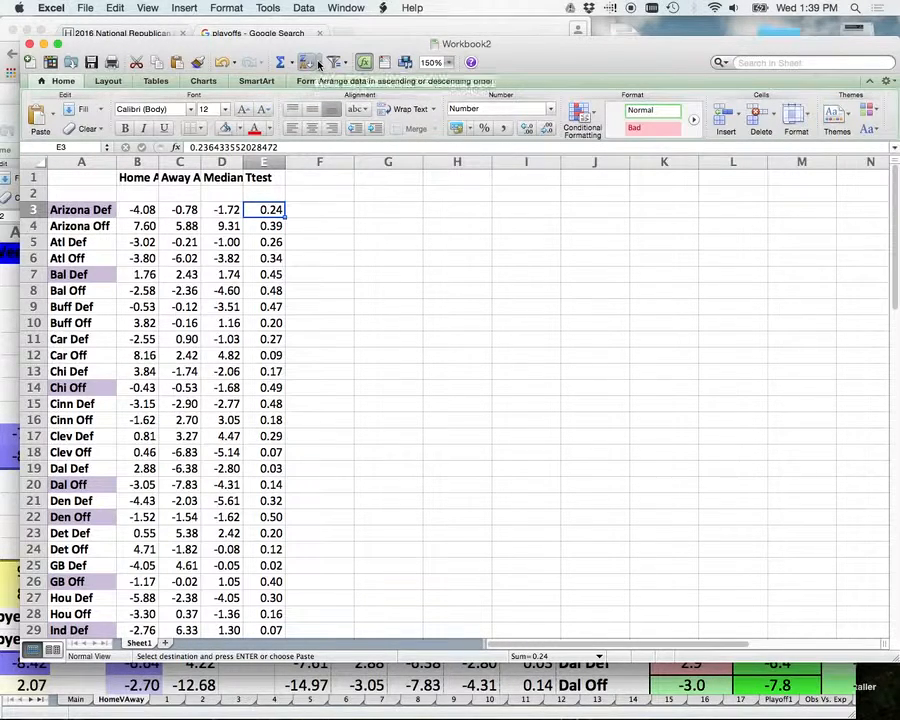
click(319, 64)
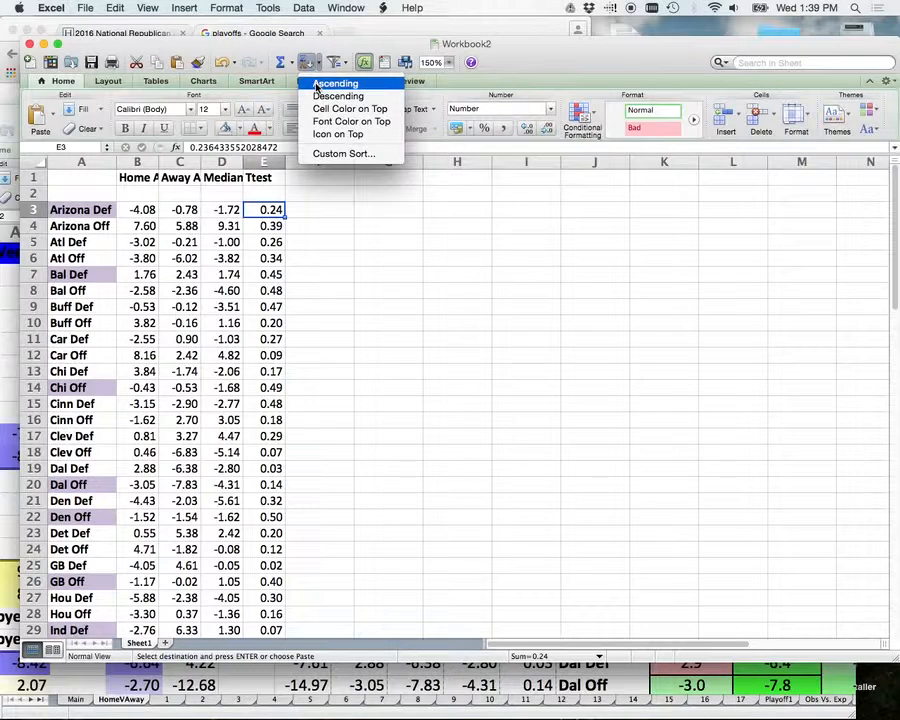
click(318, 84)
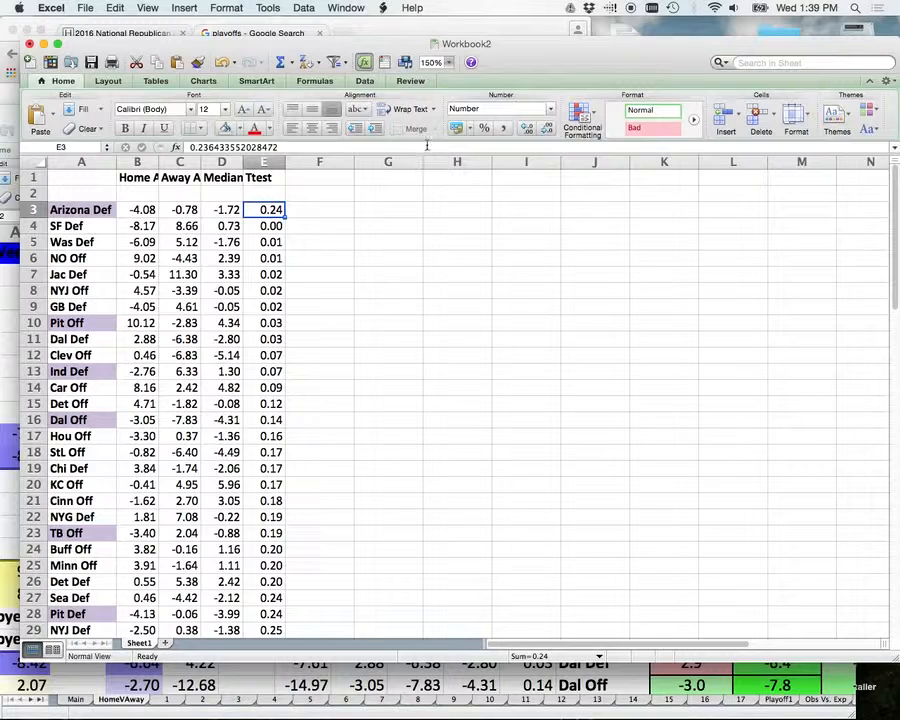
click(226, 62)
click(226, 258)
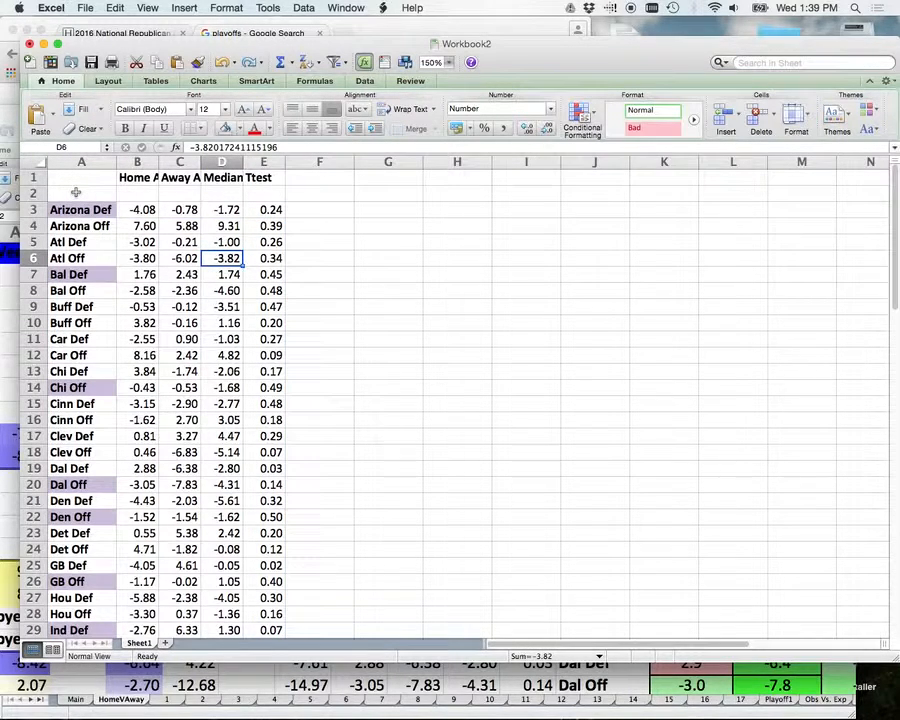
Delete the blank cells A2:E2 beneath the headers, shifting the cells up
drag(75, 192, 268, 193)
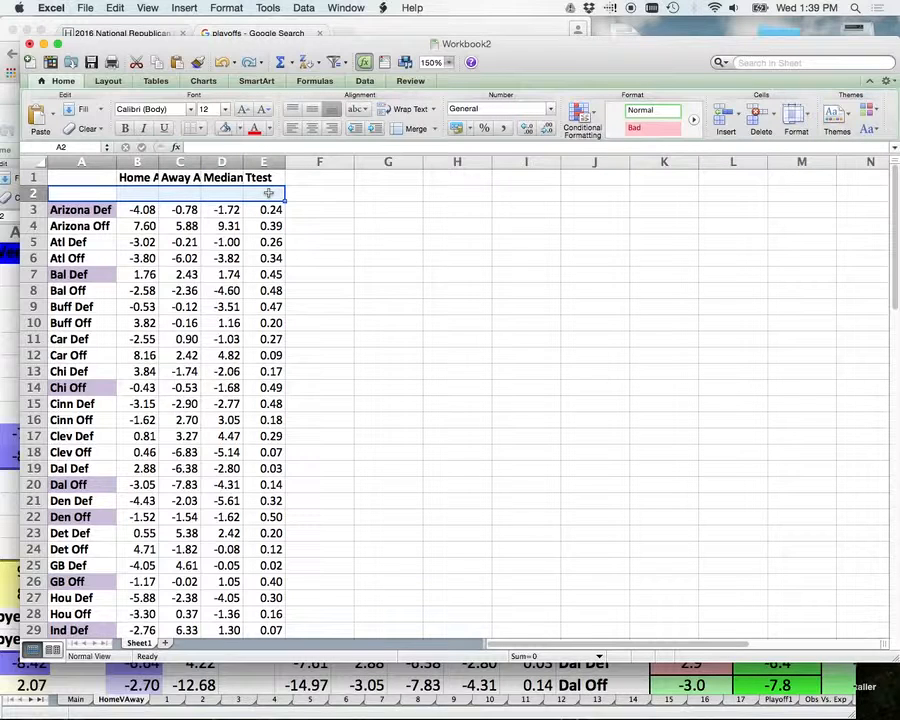
right_click(268, 193)
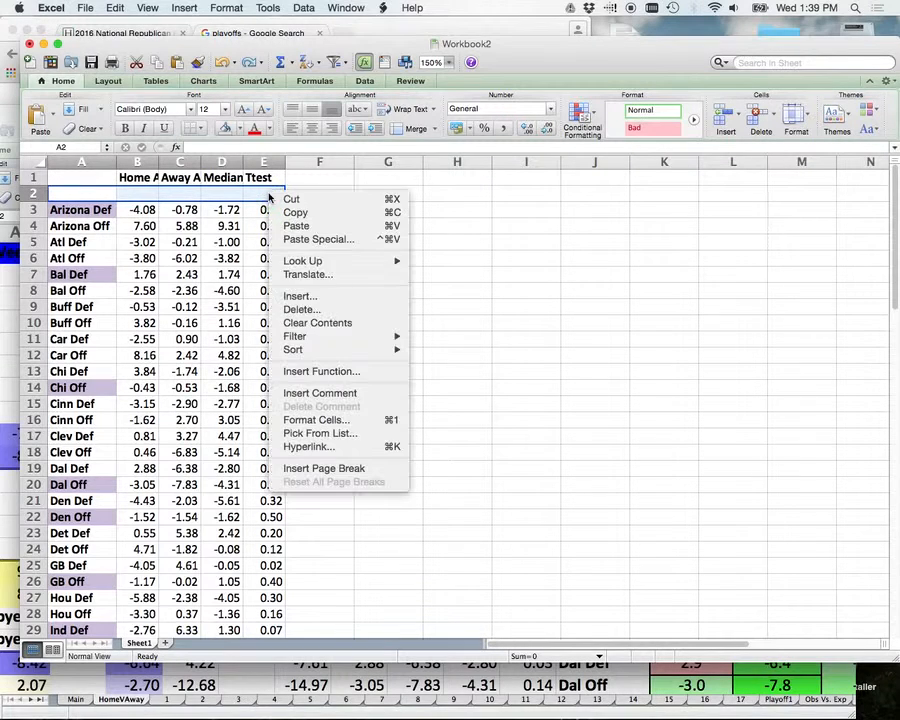
click(328, 311)
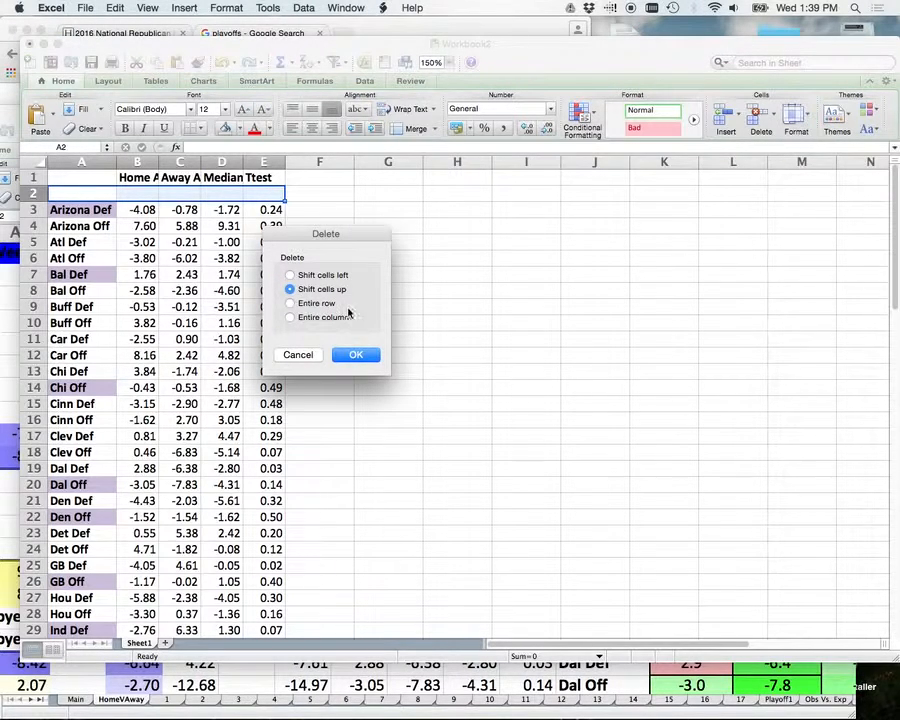
click(356, 356)
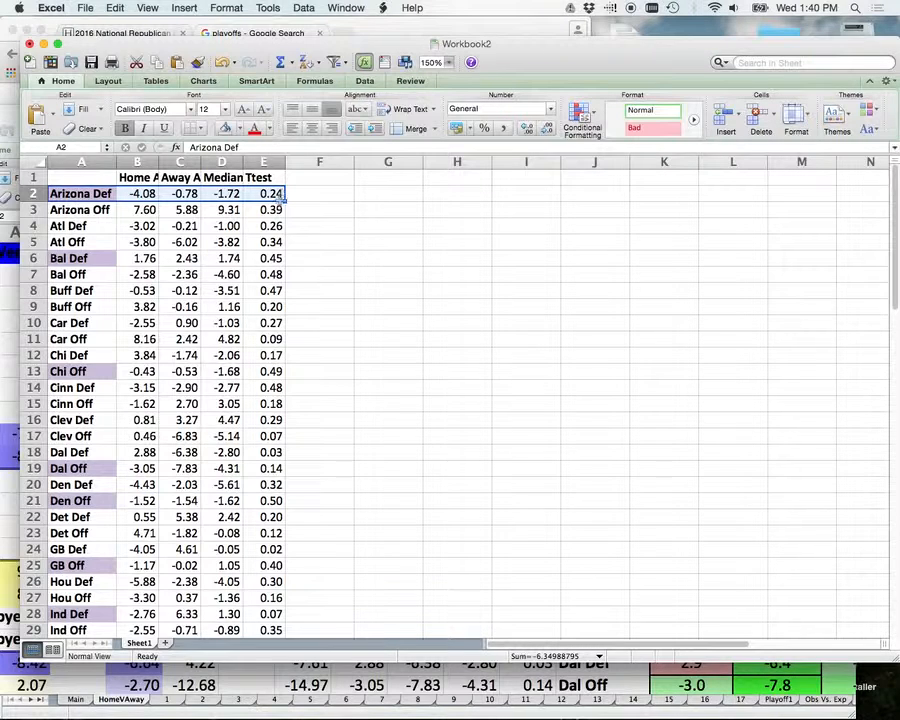
Sort the team rows by the Ttest column in ascending order and widen that column slightly
click(276, 196)
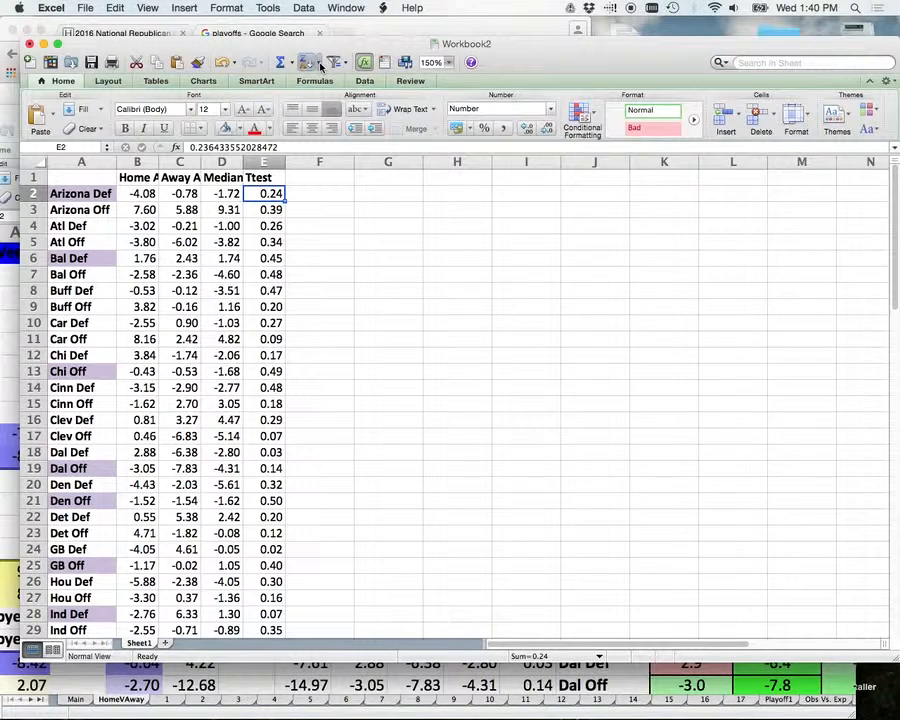
click(320, 64)
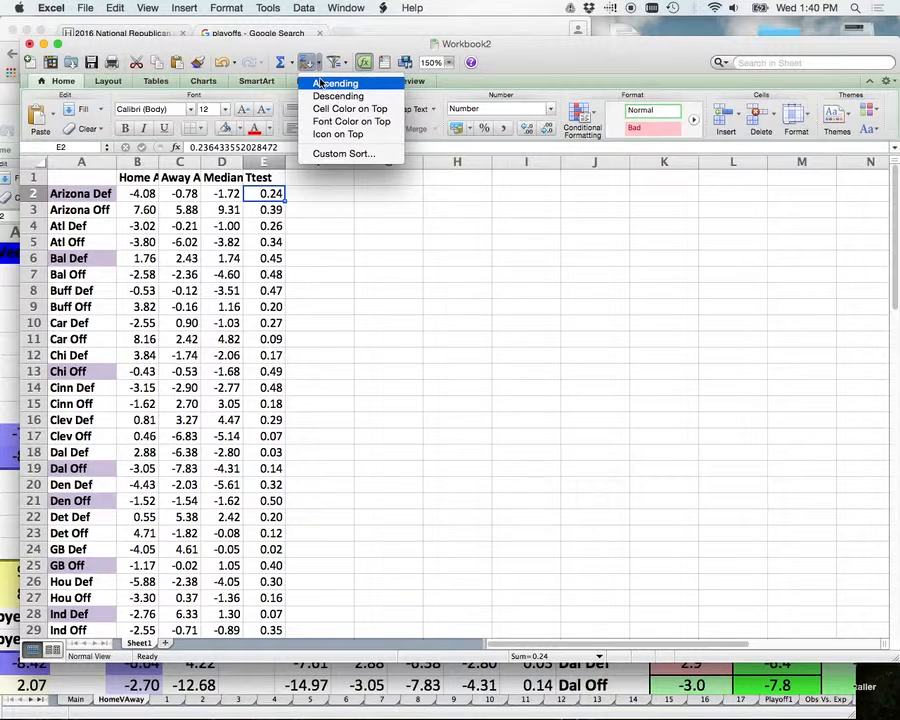
click(320, 83)
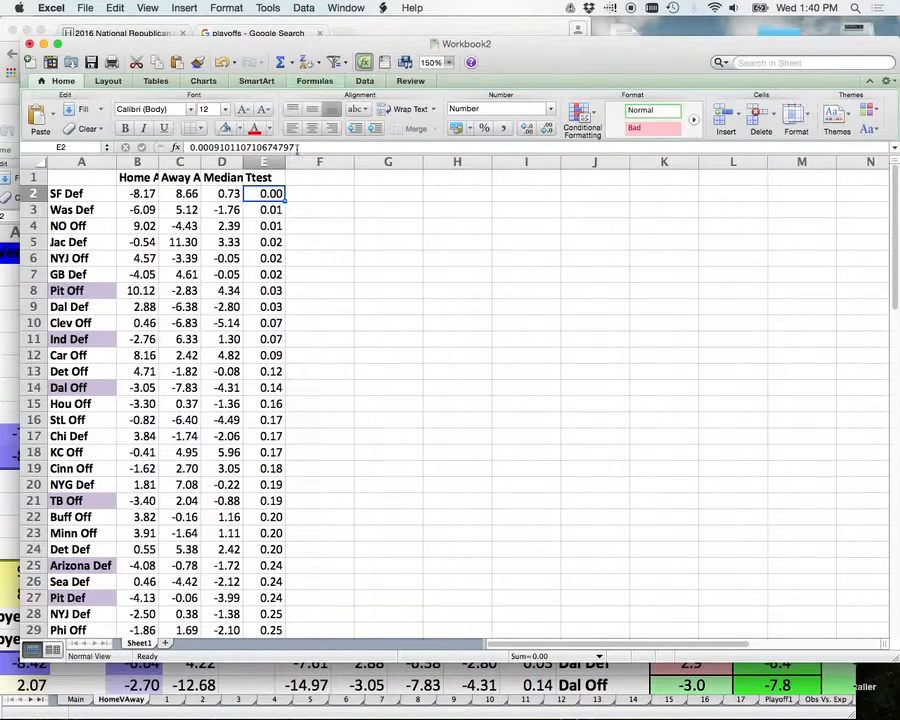
mouse_move(297, 162)
mouse_down()
mouse_move(320, 163)
mouse_move(282, 162)
mouse_move(293, 162)
mouse_up()
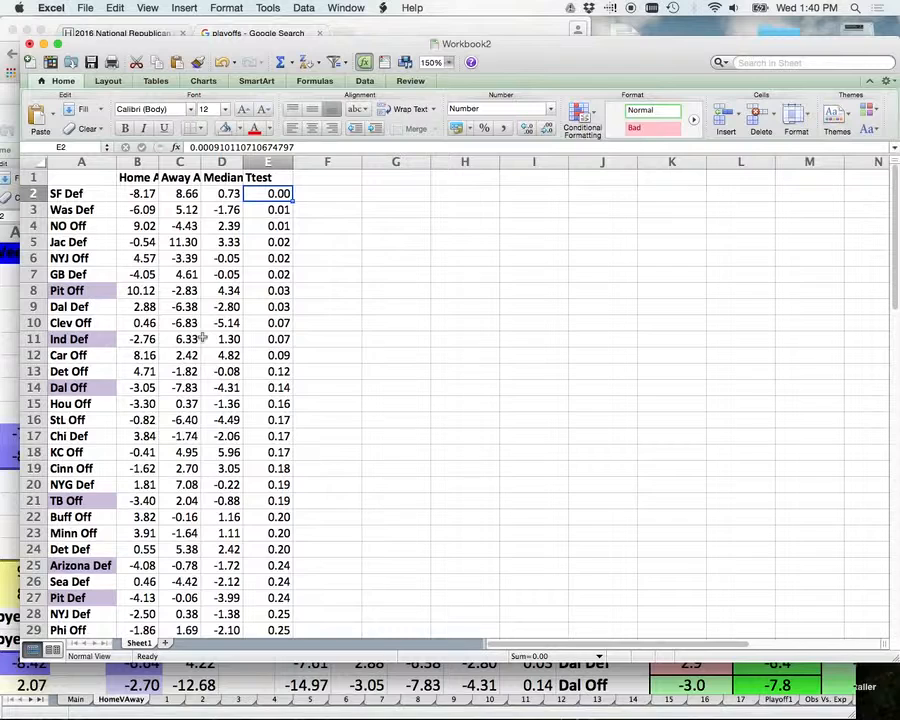
Highlight the Ttest values in cells E2:E9 with a yellow fill
click(279, 194)
drag(279, 194, 277, 302)
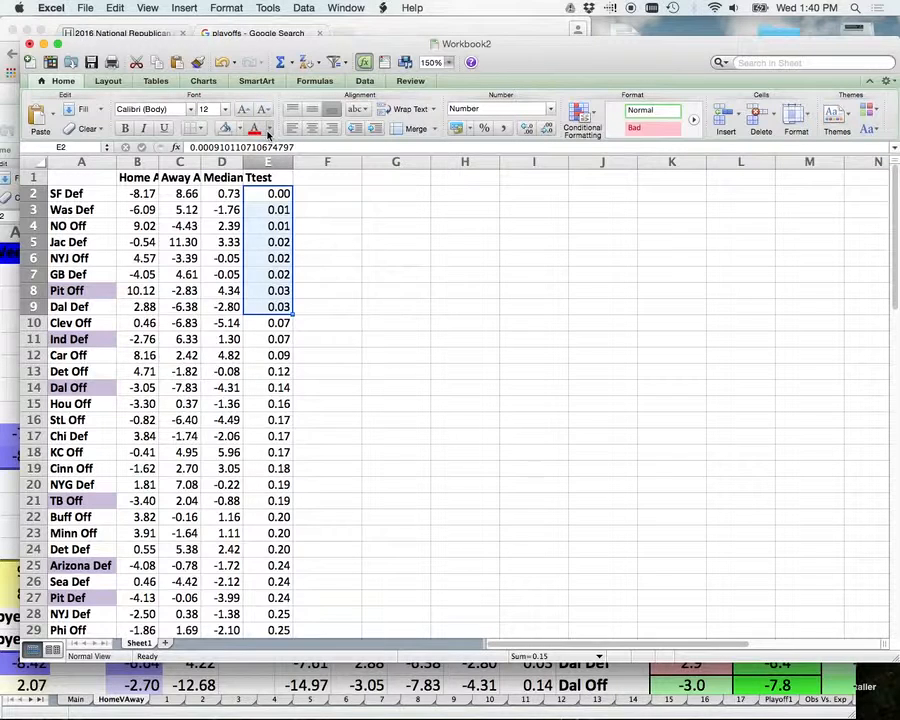
click(242, 131)
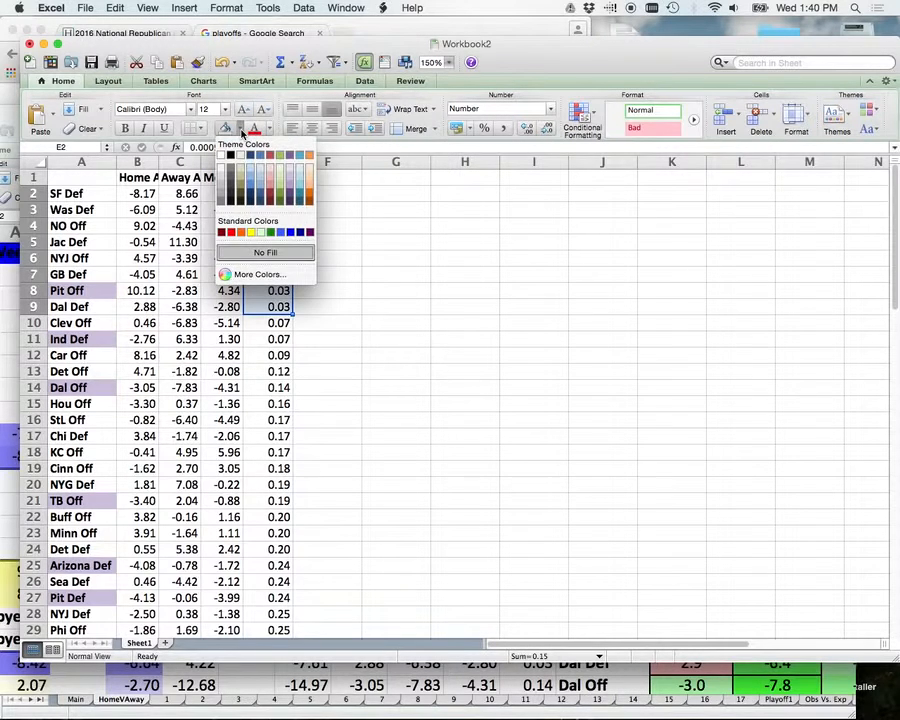
click(253, 232)
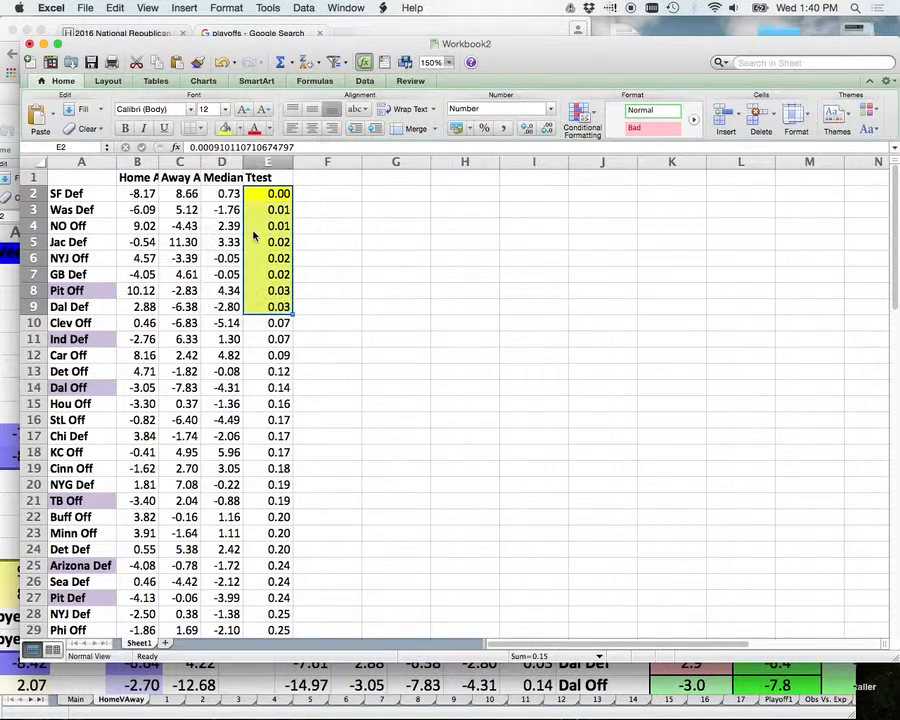
click(294, 339)
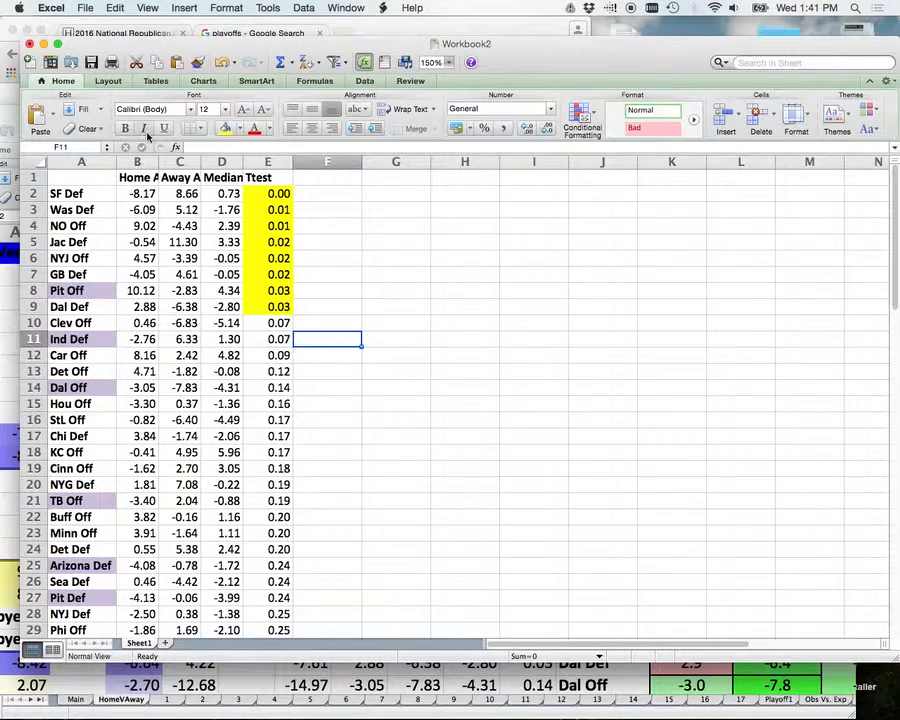
Inspect the Home Ave header and the SF Def row's home average, away average and Ttest value
click(136, 177)
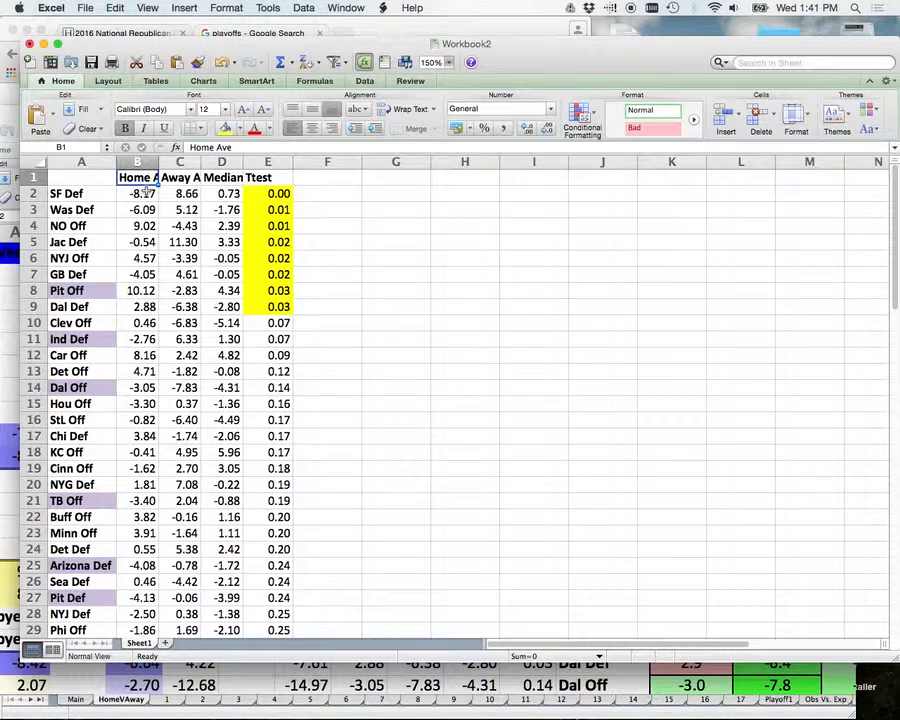
click(145, 192)
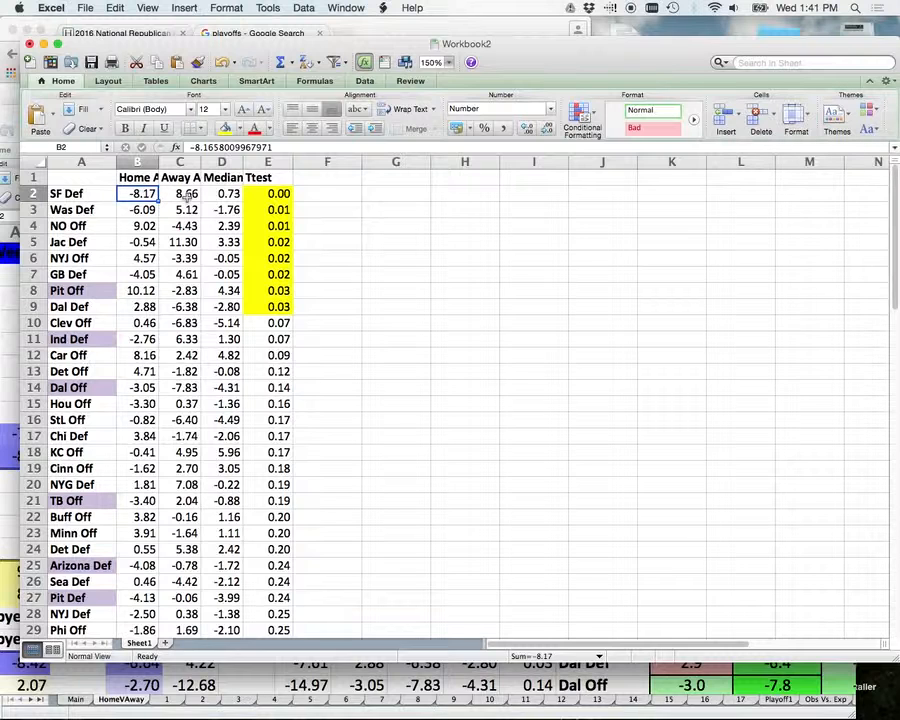
click(184, 195)
click(271, 196)
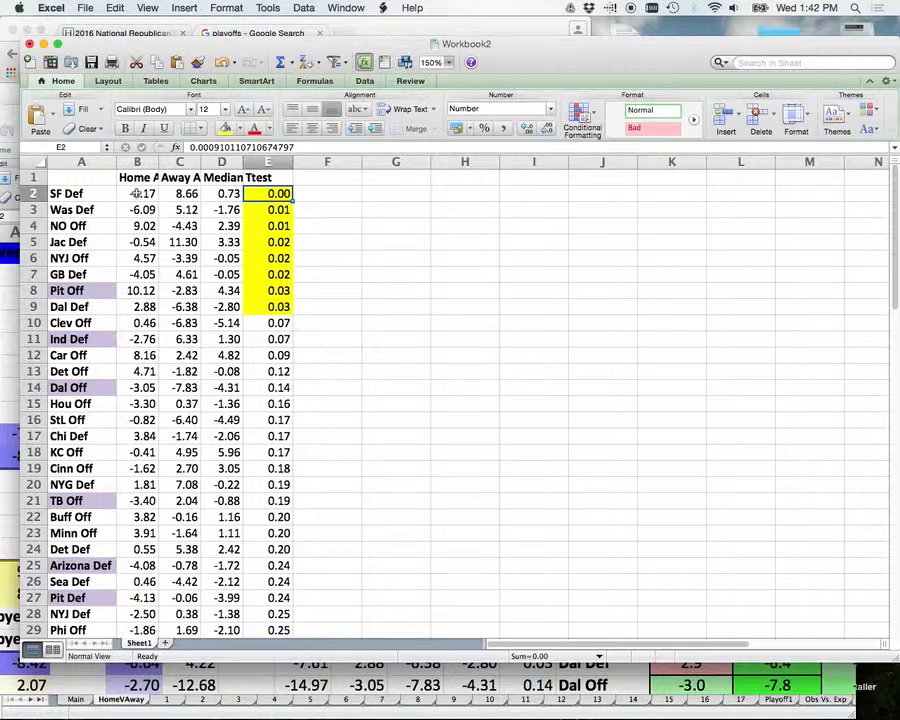
Start a new conditional formatting rule for cells B2:D65 with the 3-Color Scale style
drag(136, 193, 240, 327)
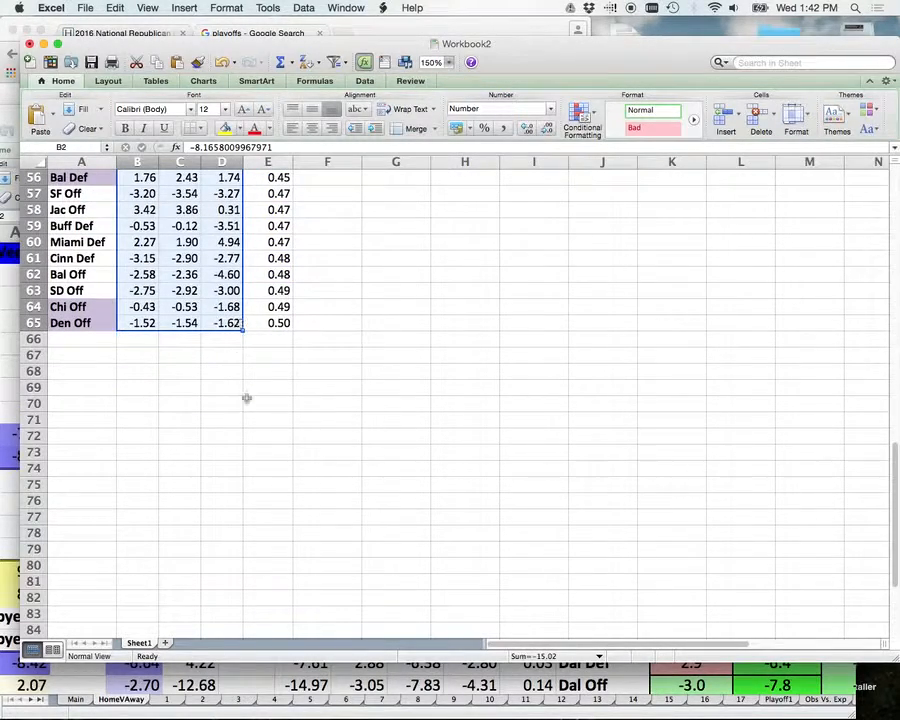
scroll(249, 408, up, 15)
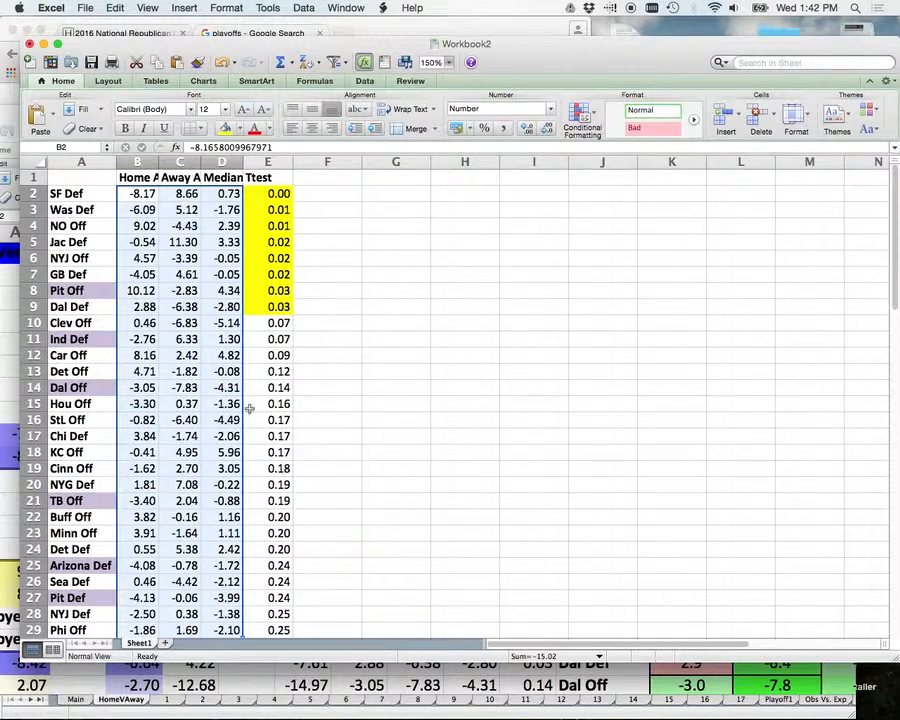
click(594, 117)
mouse_move(627, 225)
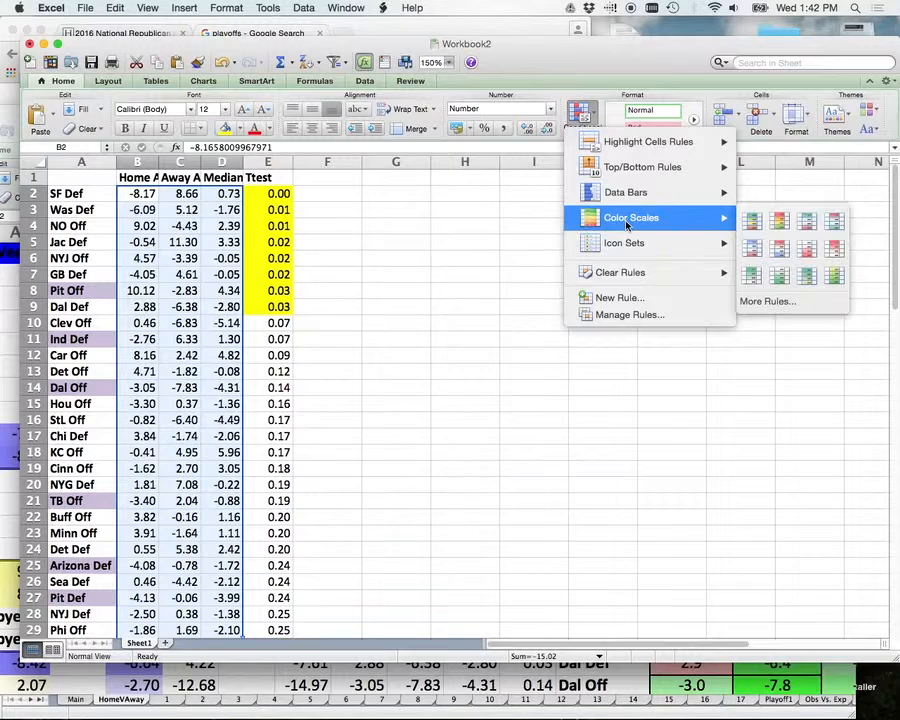
click(645, 300)
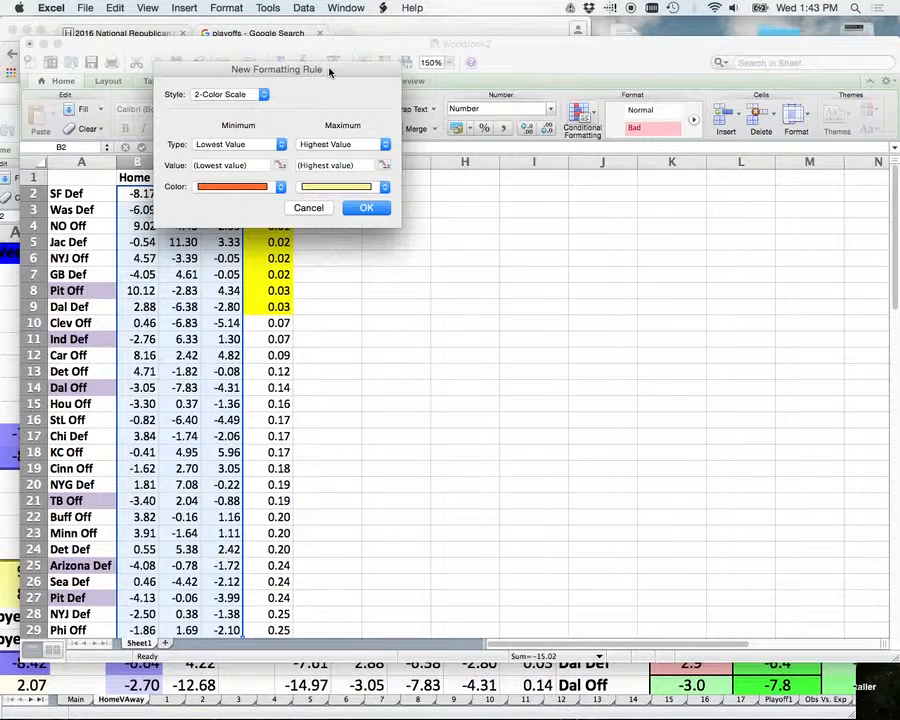
drag(320, 70, 533, 47)
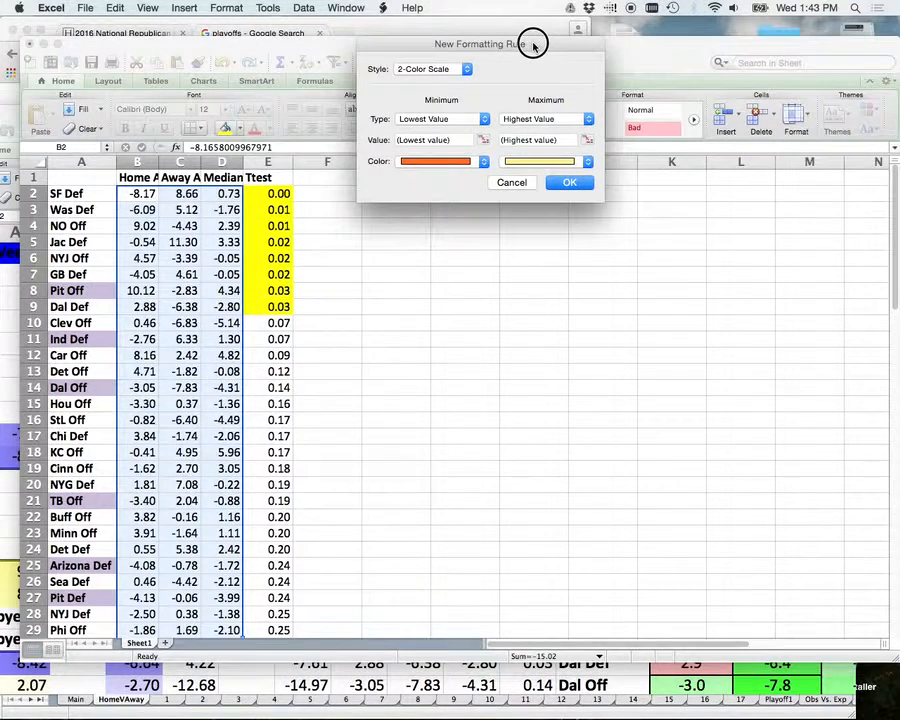
click(467, 70)
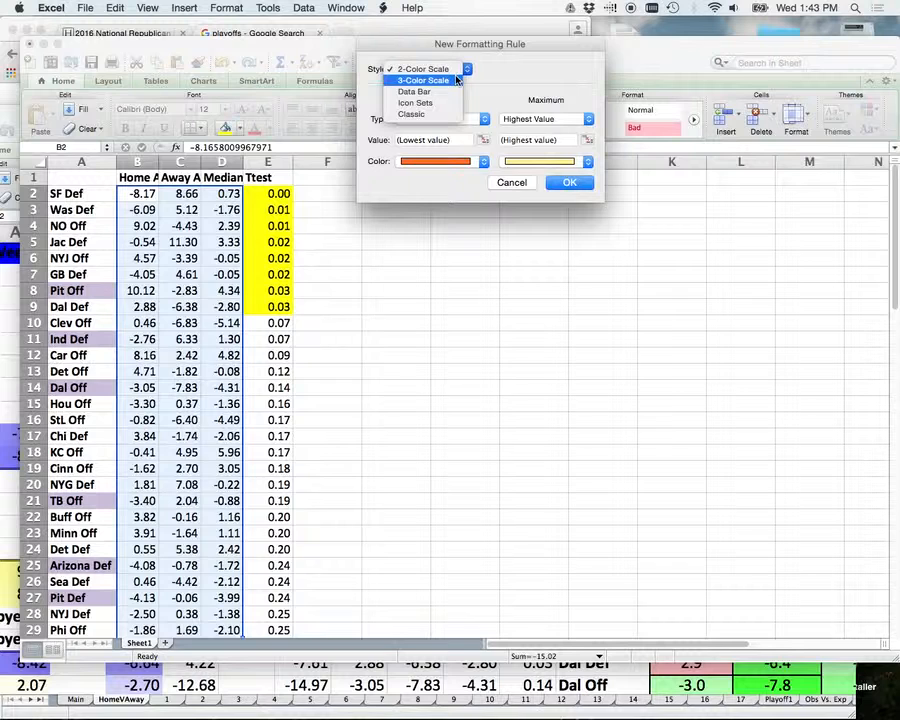
click(423, 80)
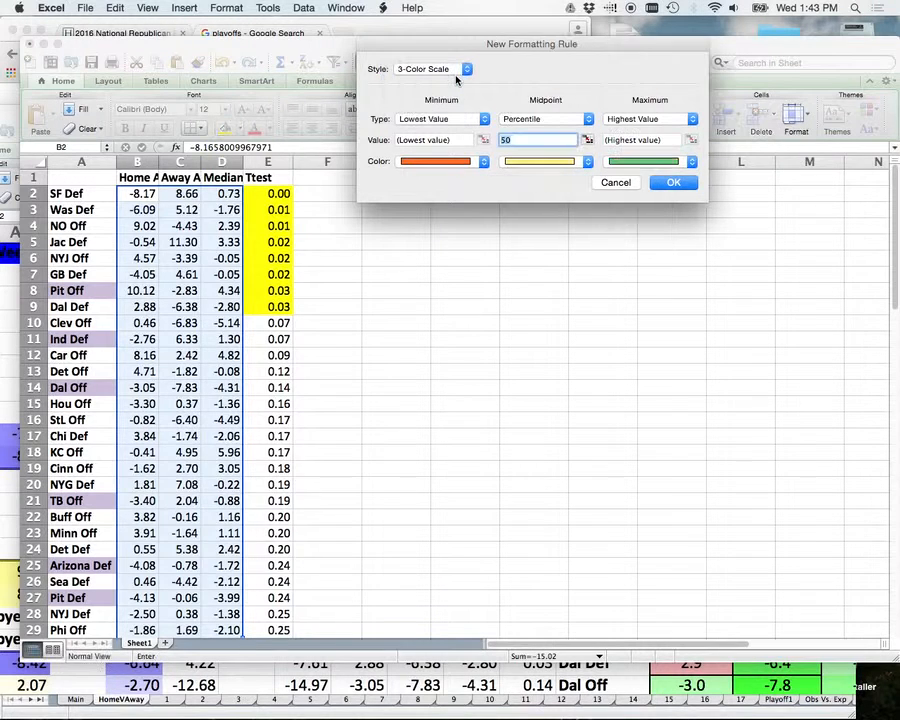
Define the color scale's midpoint as the number 0 with a white color
click(590, 120)
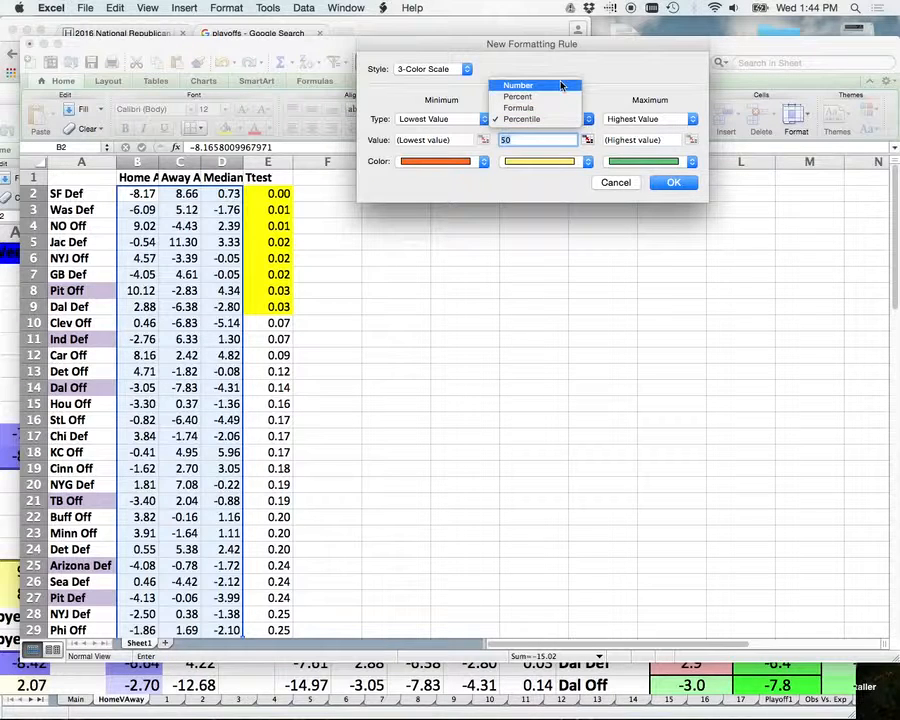
click(563, 85)
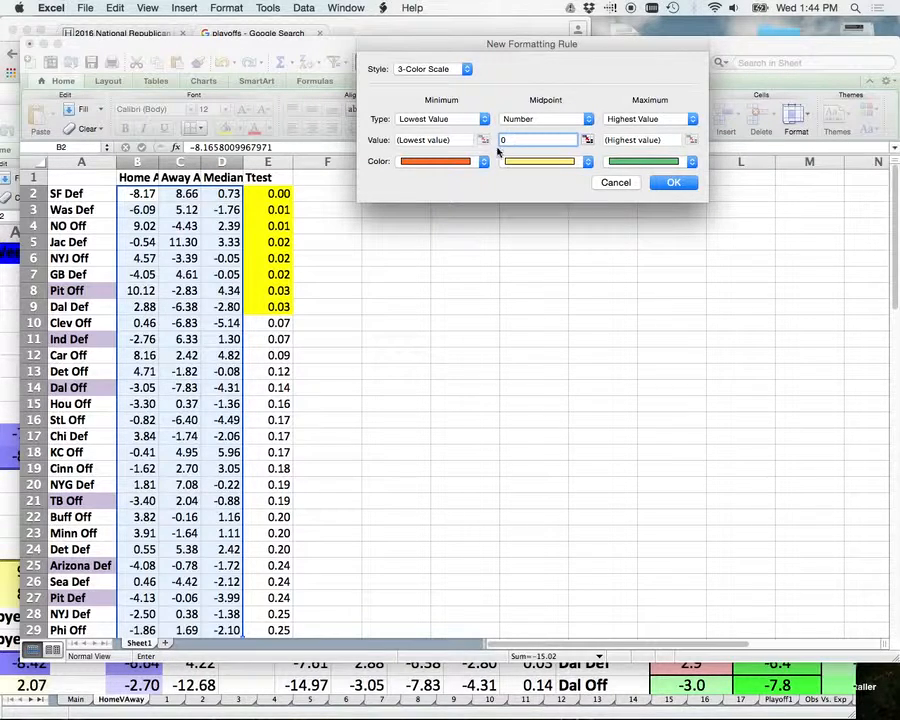
click(588, 162)
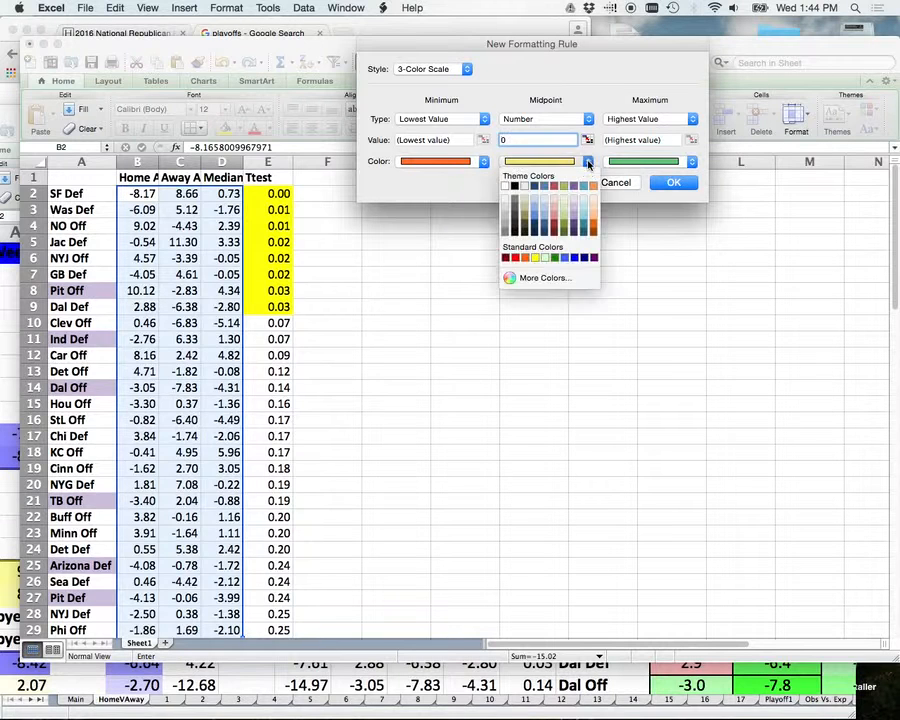
click(505, 186)
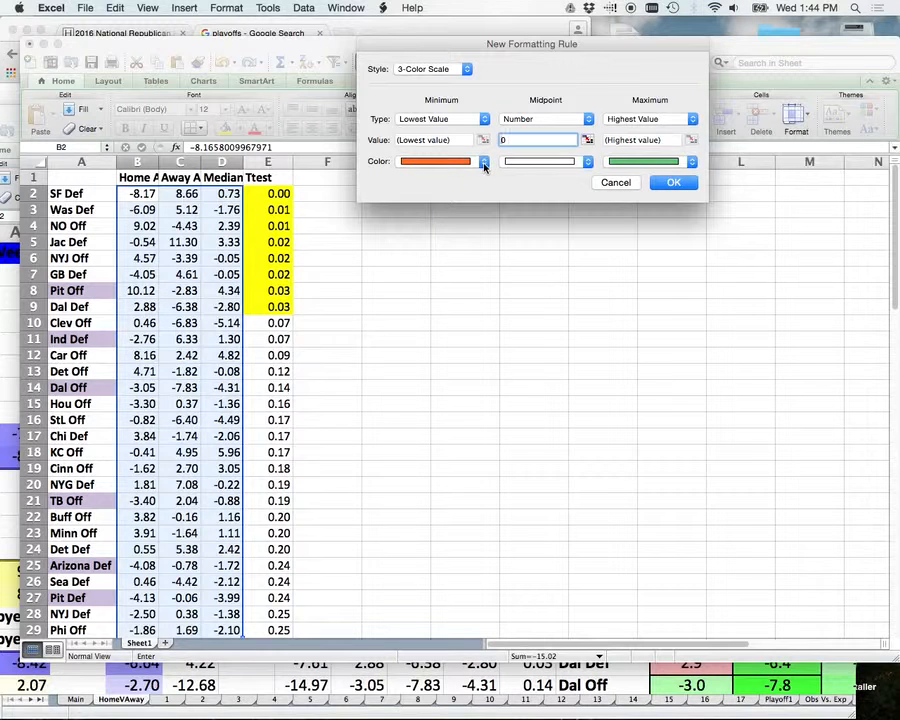
Set the color scale's minimum color to the bright green crayon Spring
click(484, 162)
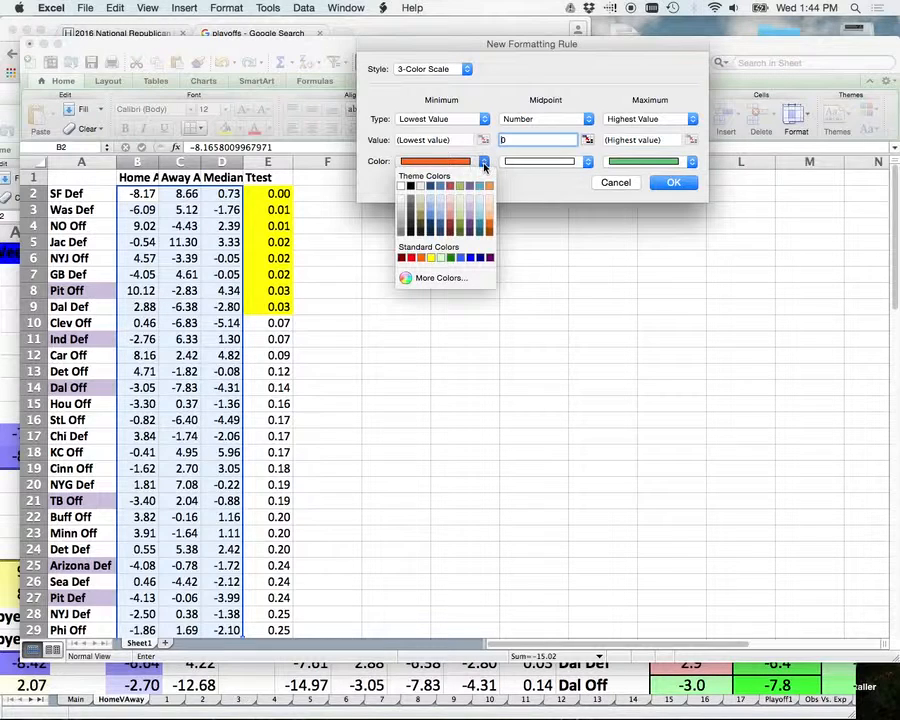
click(451, 283)
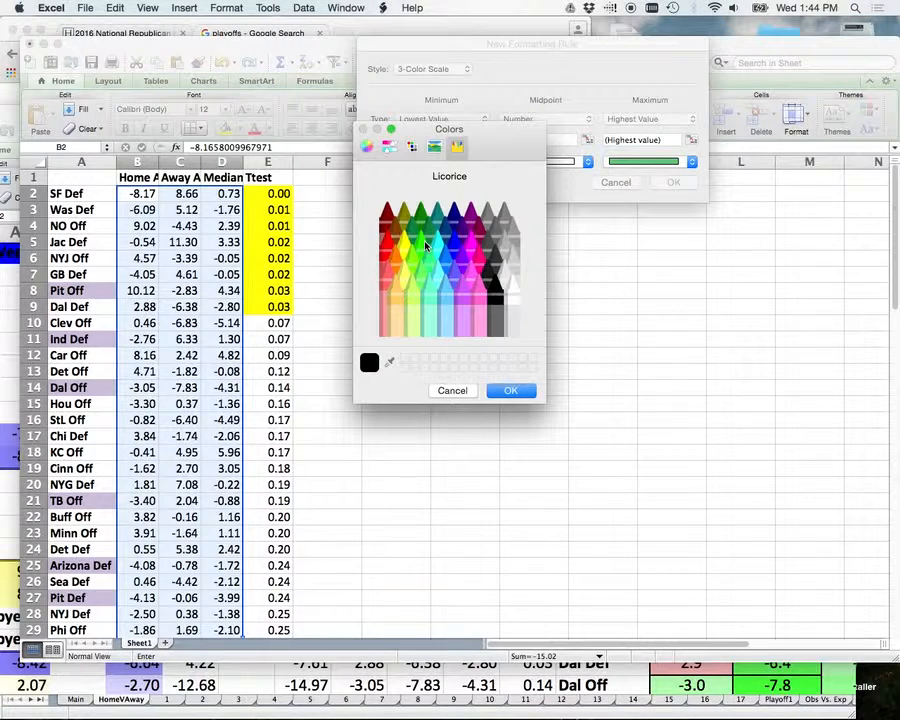
click(426, 245)
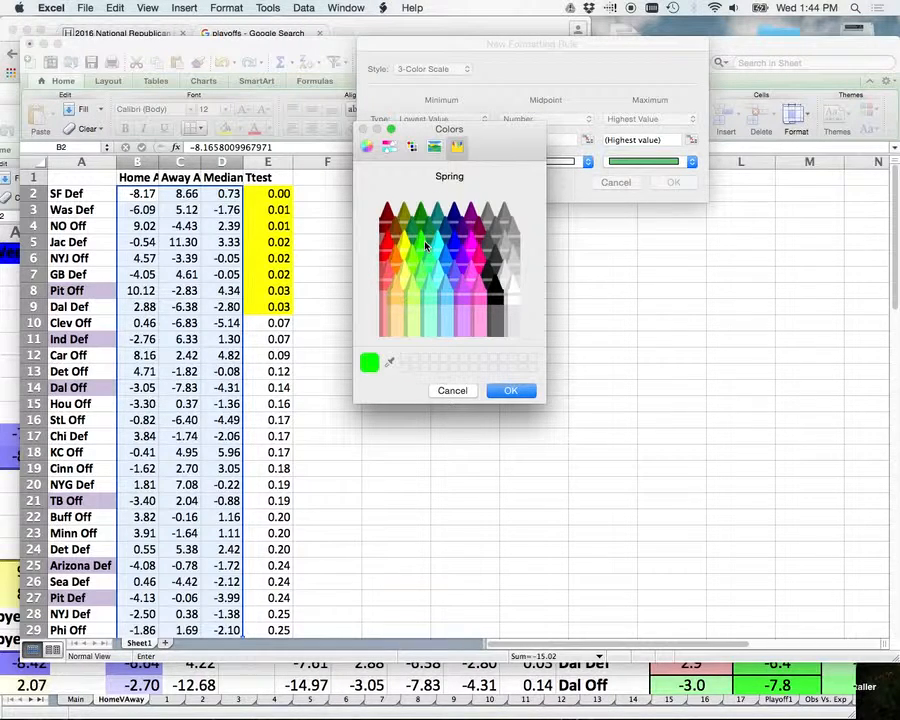
click(513, 391)
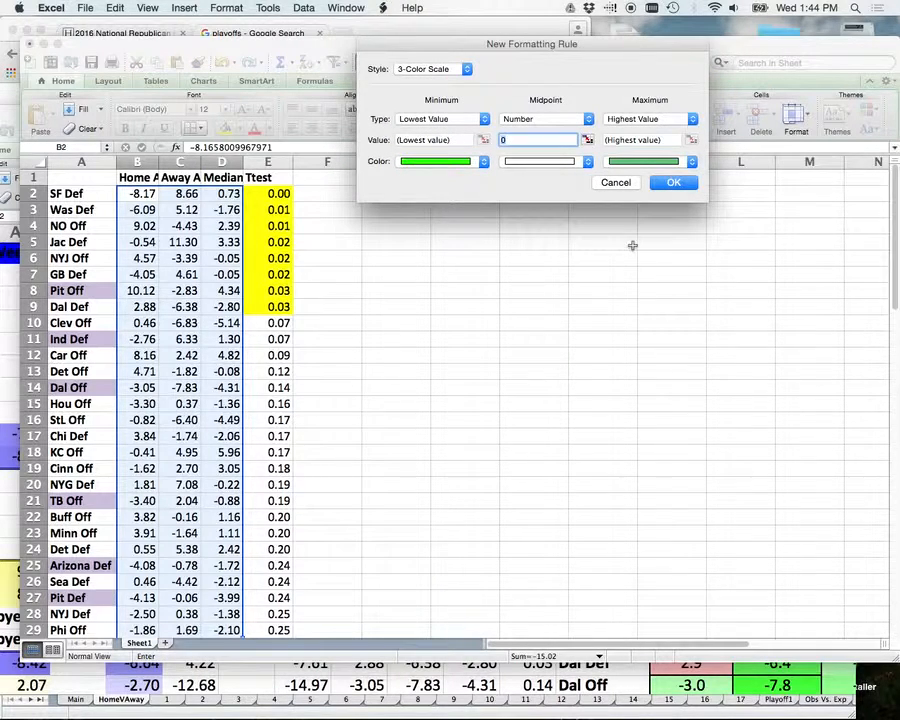
Set the color scale's maximum color to red, apply the rule and deselect the range
click(696, 162)
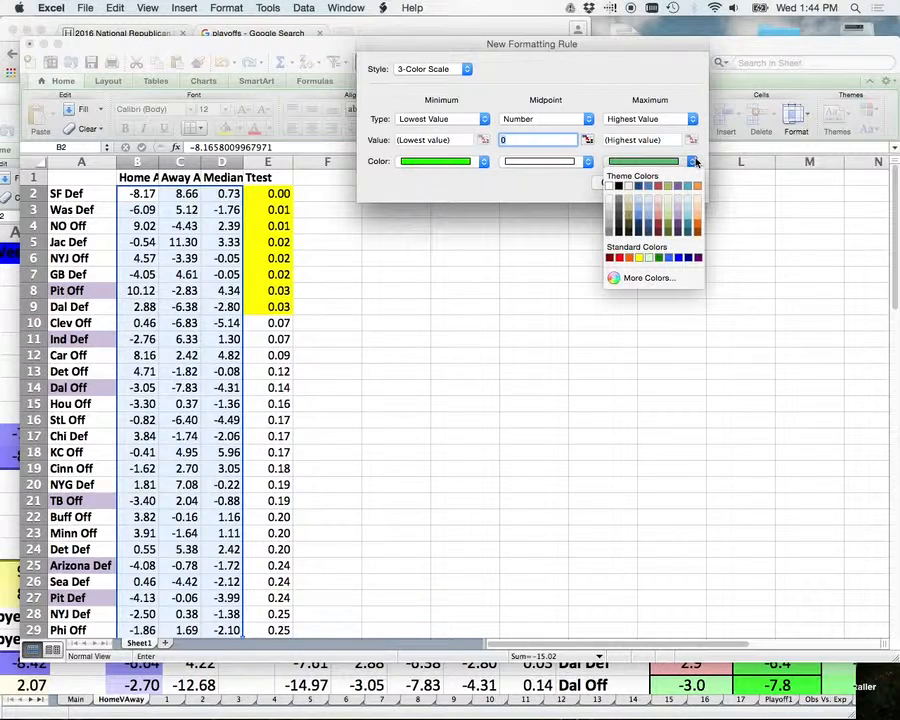
click(623, 259)
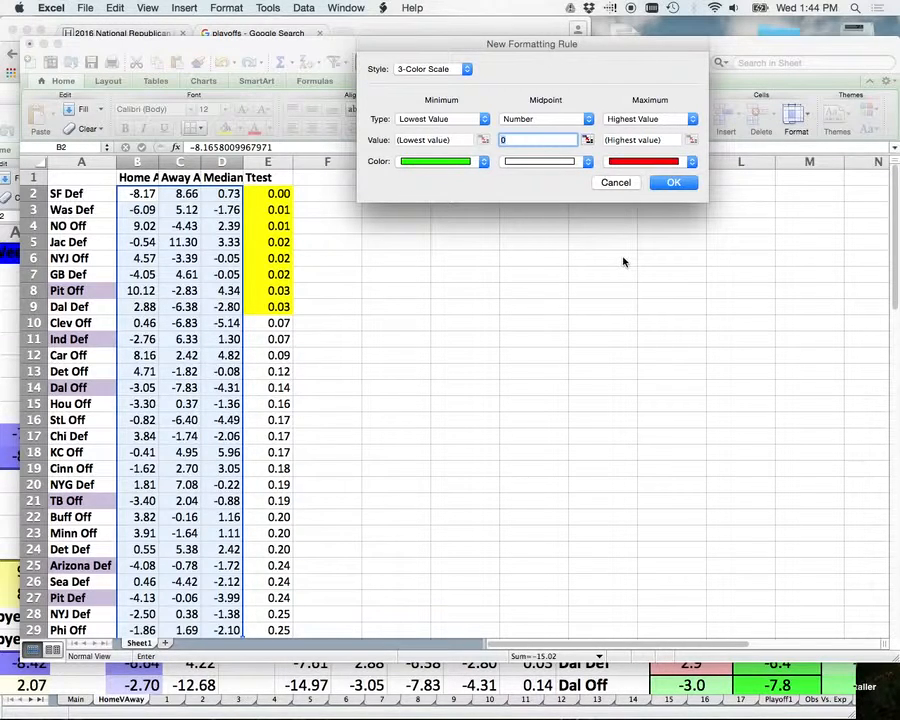
click(674, 183)
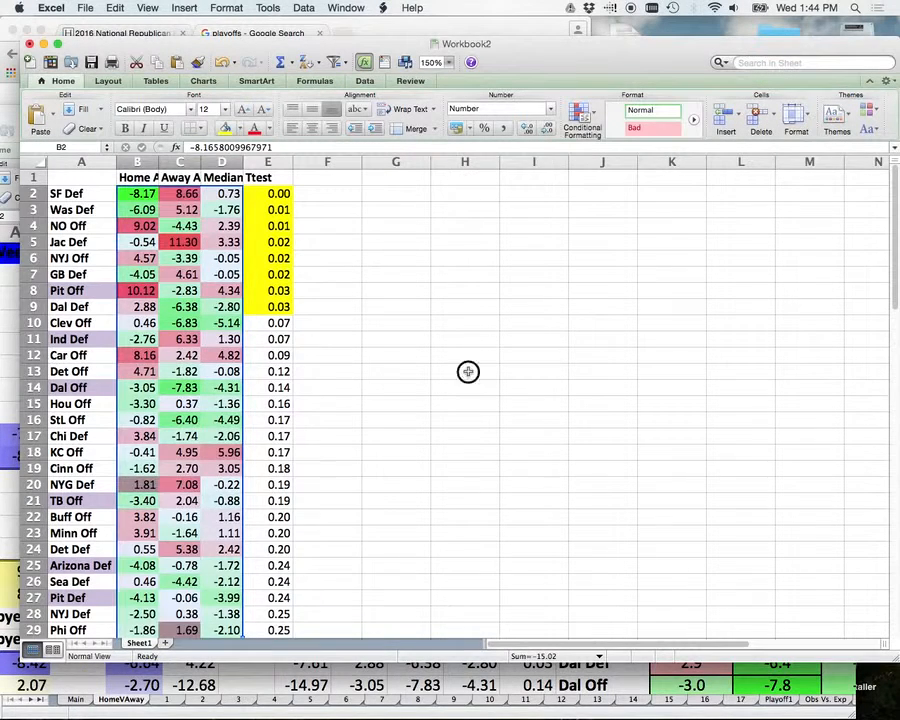
click(468, 371)
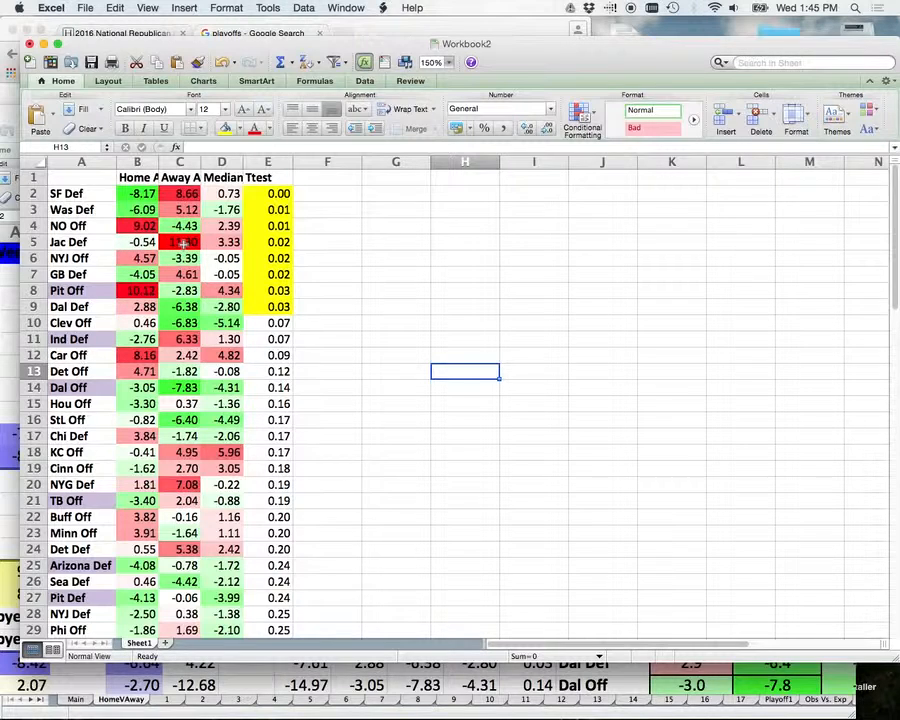
Enlarge the sheet to 200% and examine the color-coded home, away and median values, ending on the Hou Off row
click(448, 62)
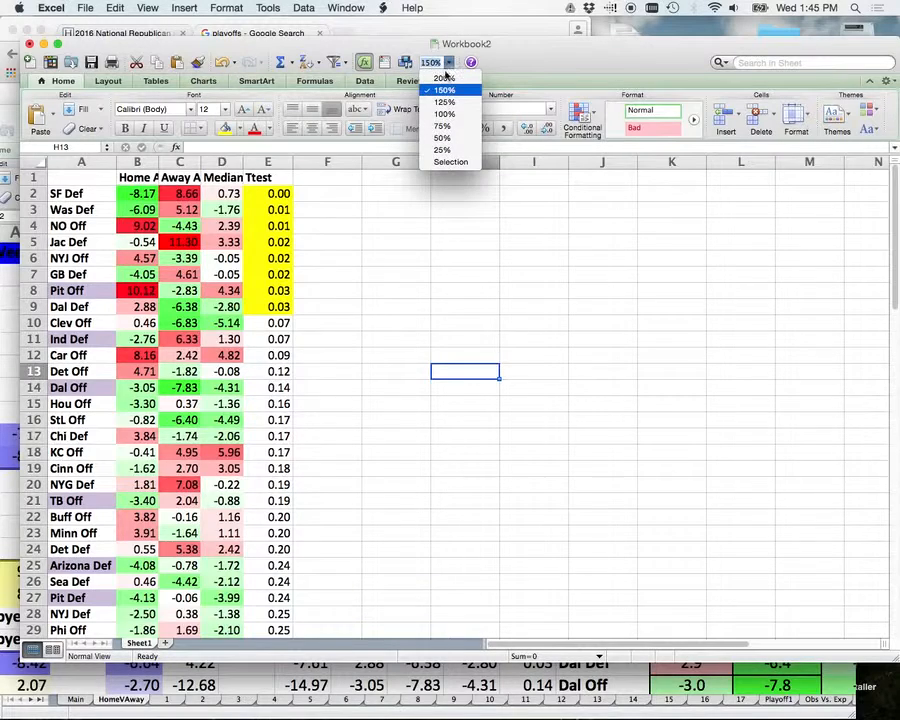
click(444, 77)
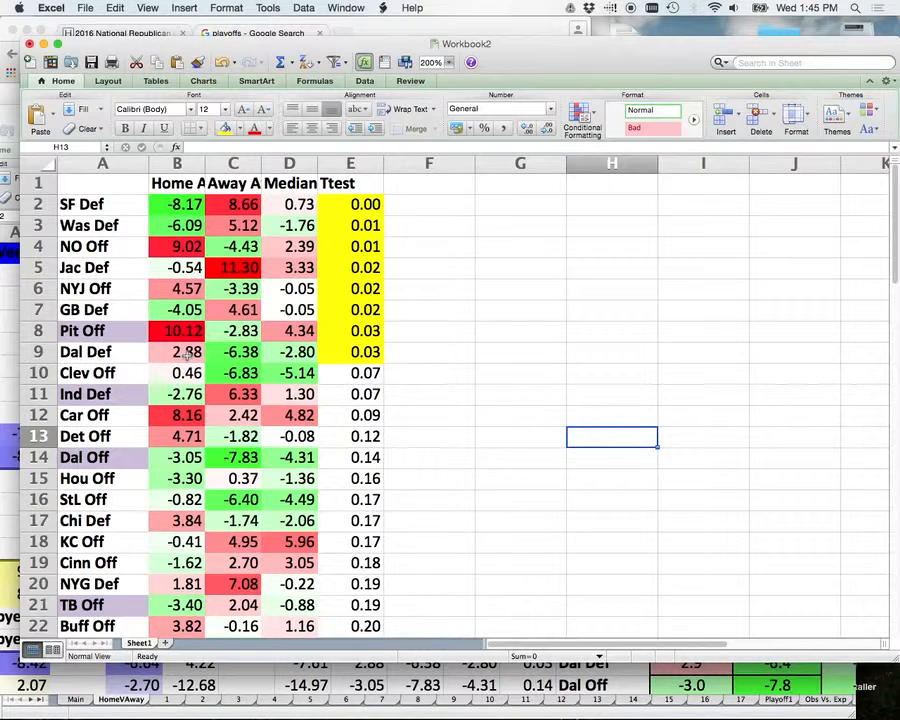
scroll(186, 354, down, 1)
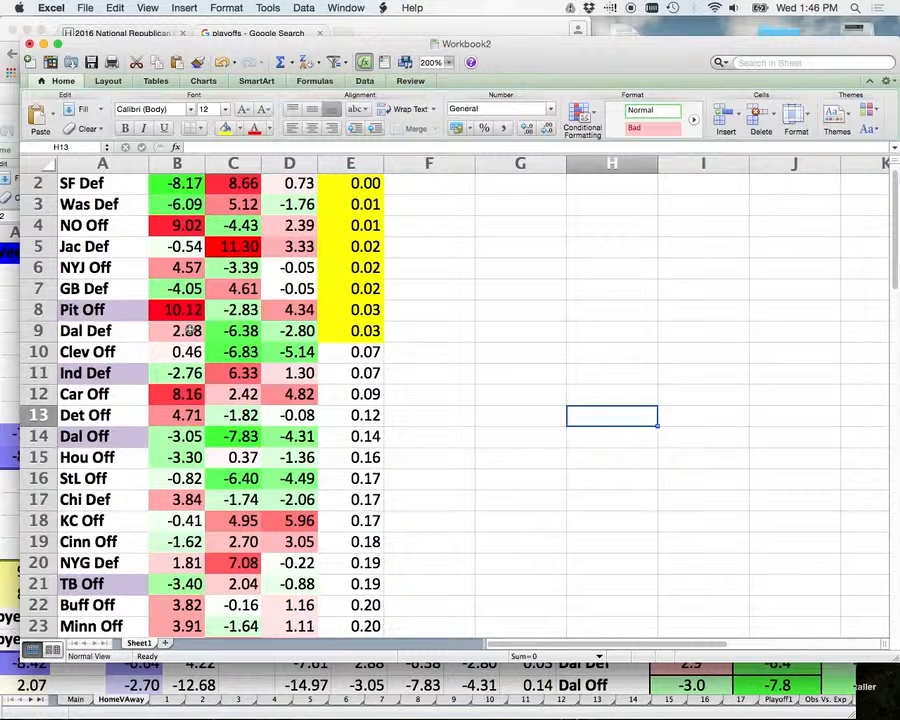
scroll(195, 400, down, 2)
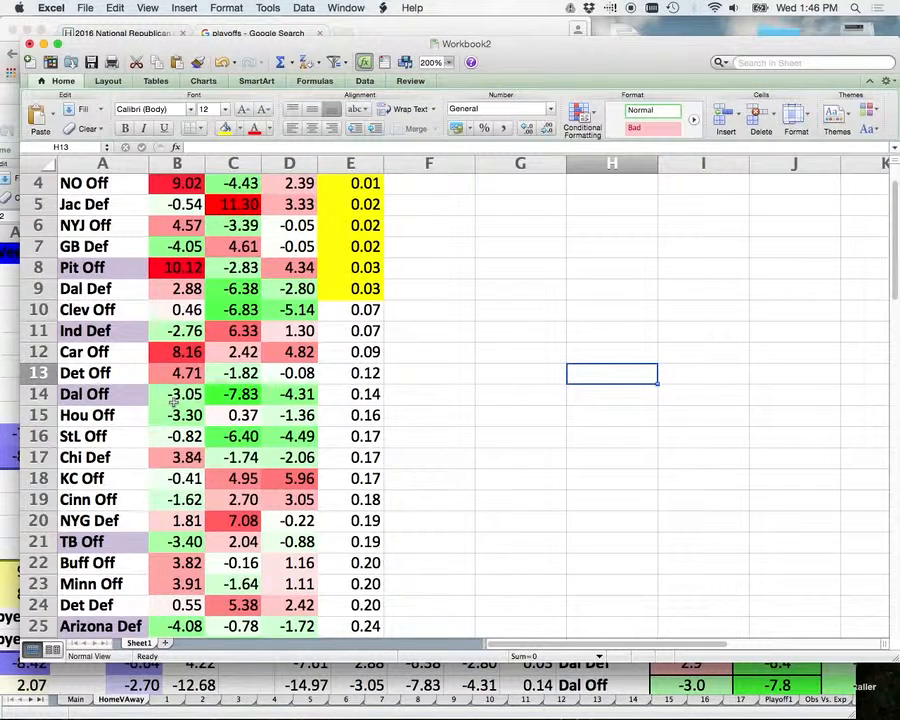
scroll(200, 407, down, 1)
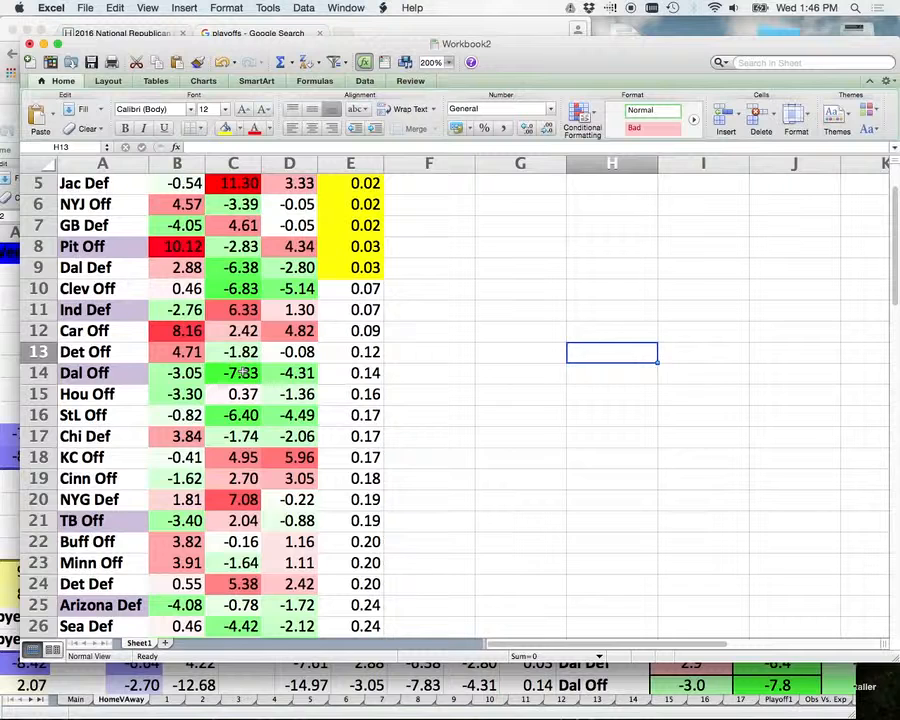
scroll(242, 372, down, 1)
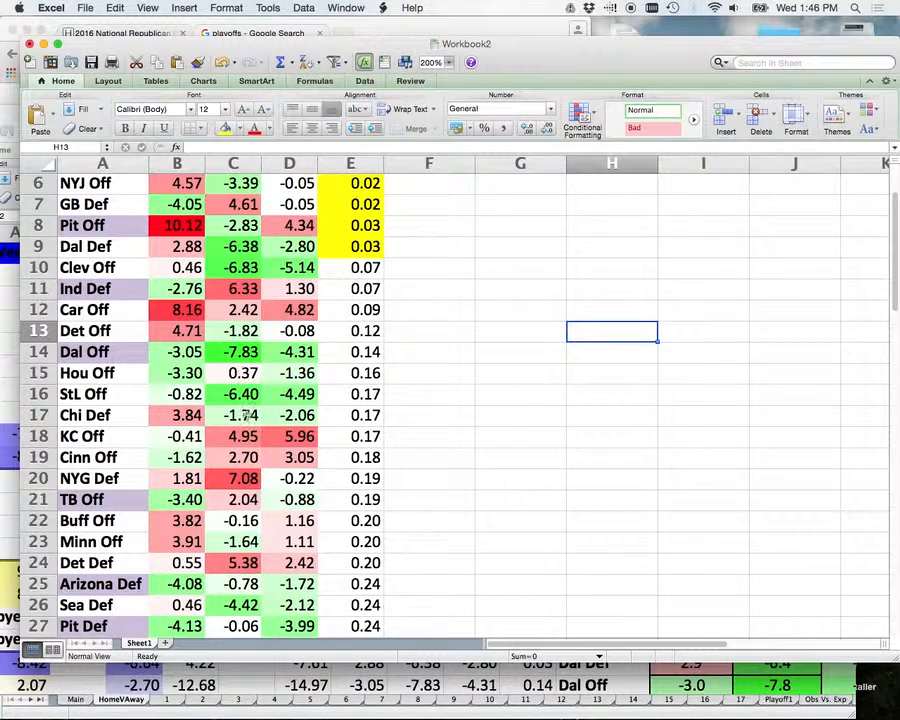
click(94, 374)
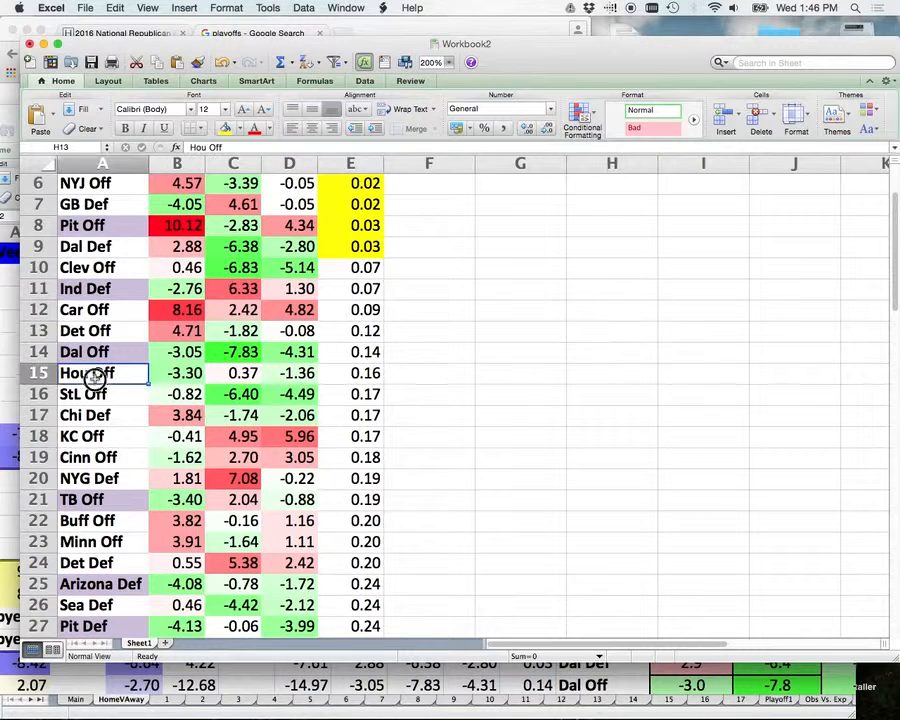